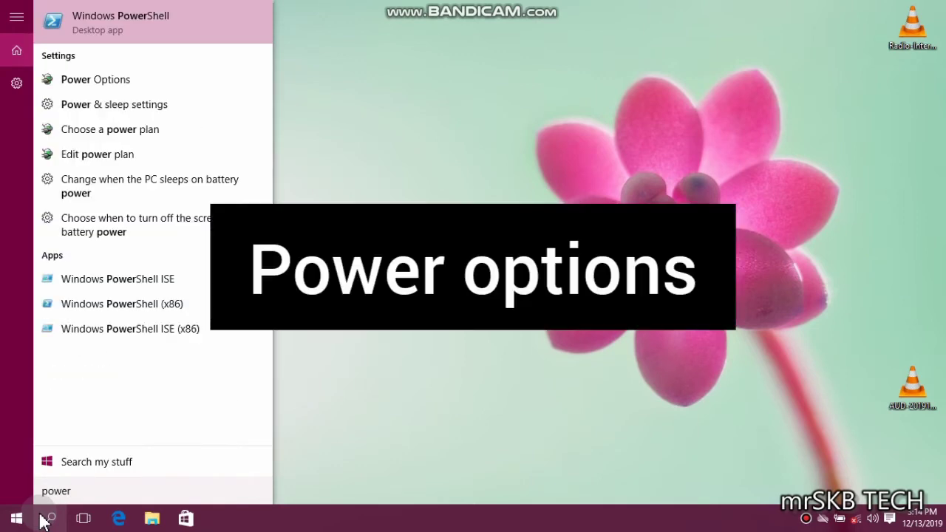
Step: In Power Options, activate the Power saver plan and lower the screen brightness to its minimum
left_click(135, 91)
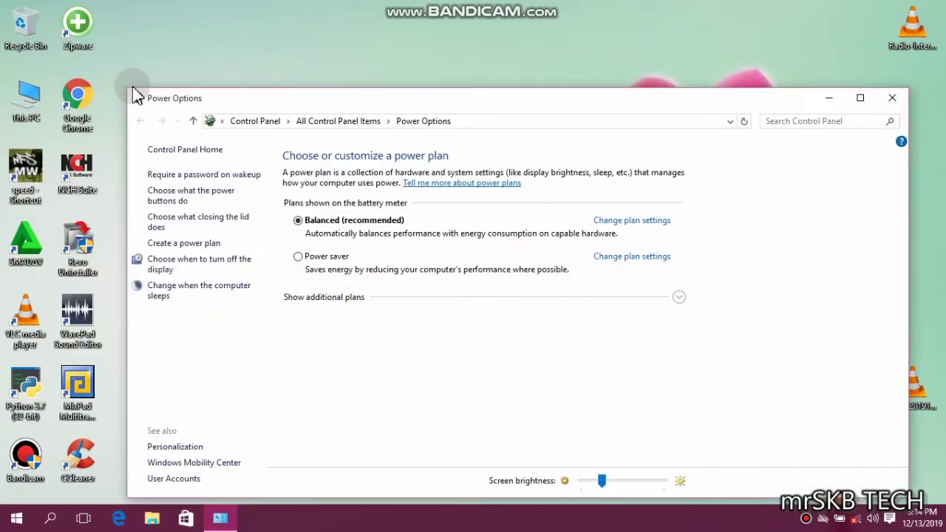
left_click(299, 257)
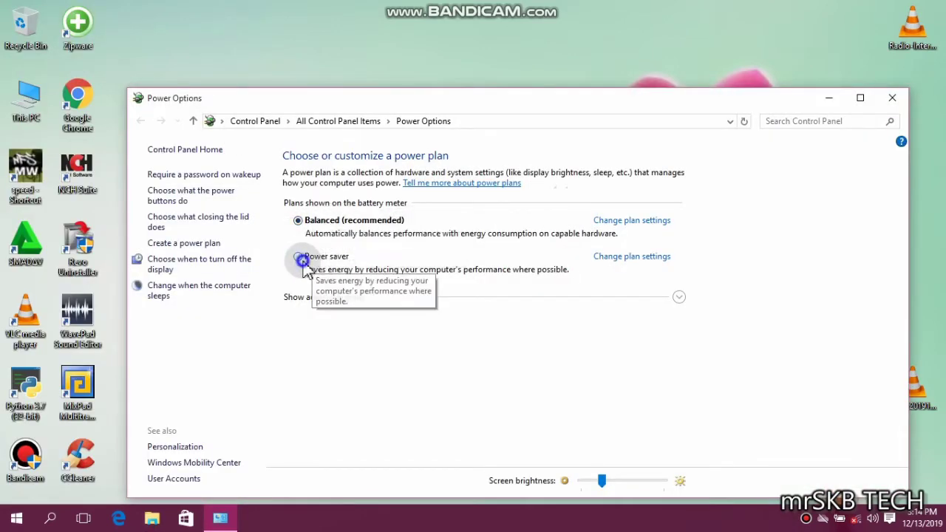
left_click_drag(663, 481, 581, 481)
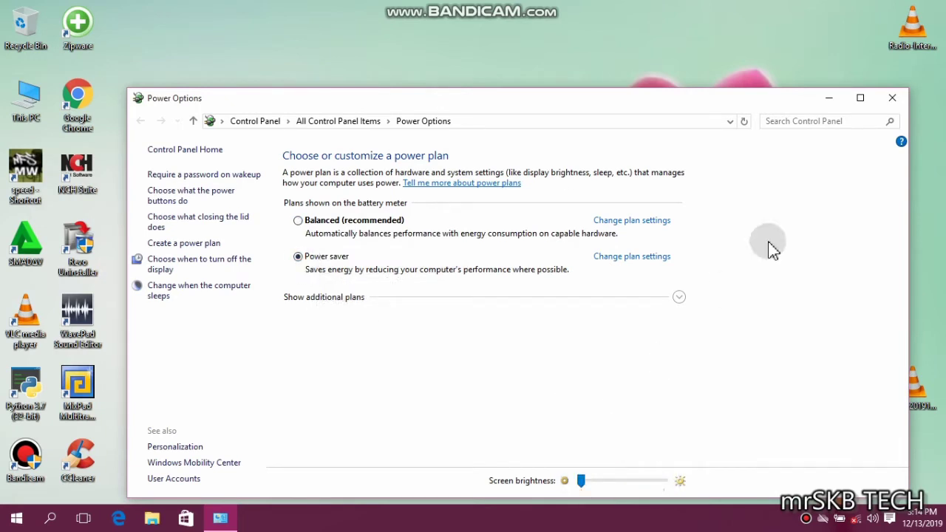
left_click(892, 98)
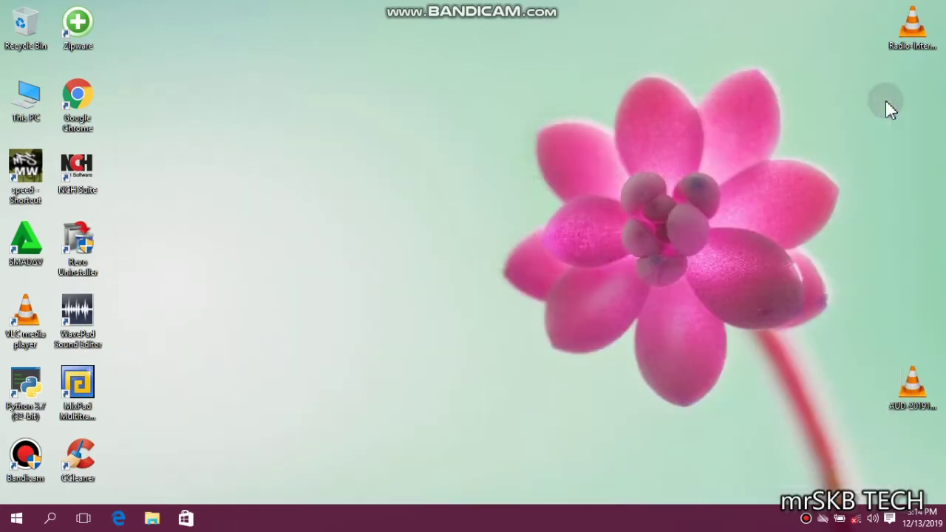
Step: Open Task Manager and examine the programs that launch at startup, including their status and startup impact
right_click(494, 523)
left_click(518, 474)
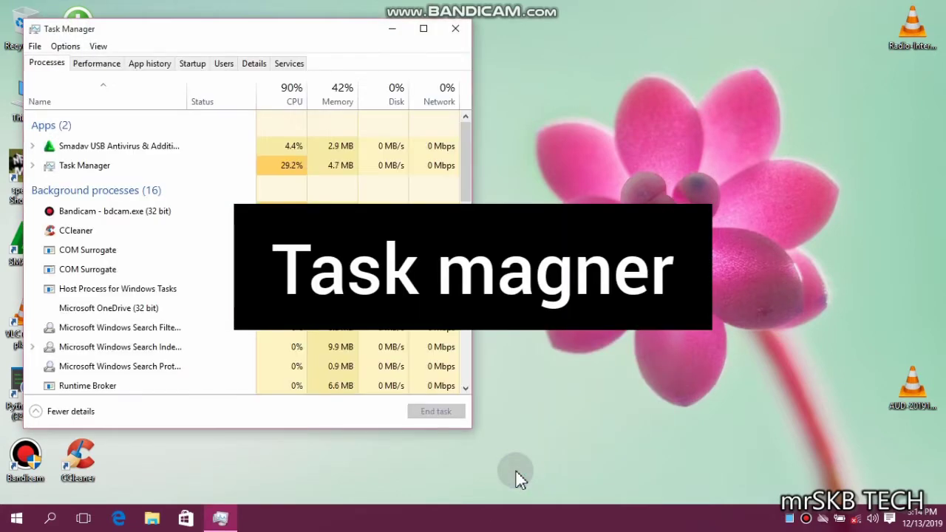
left_click(195, 65)
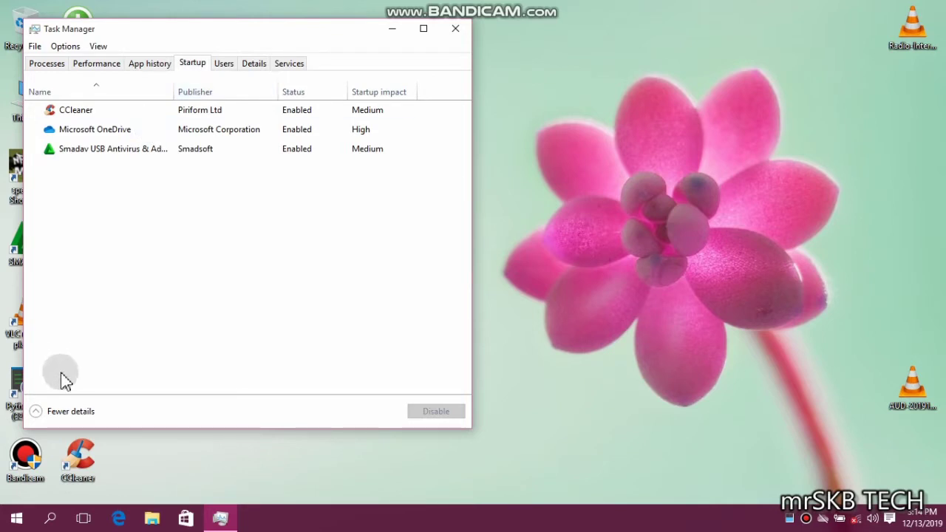
left_click(40, 417)
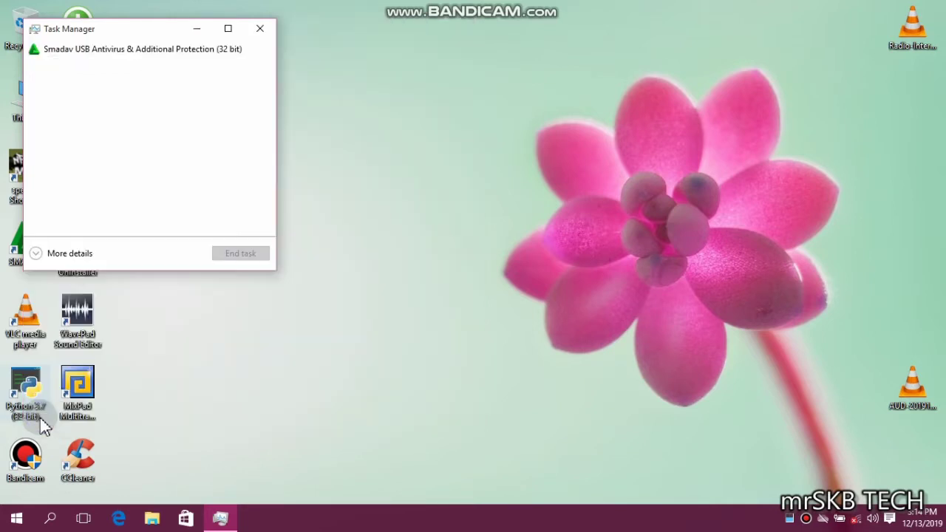
left_click(49, 255)
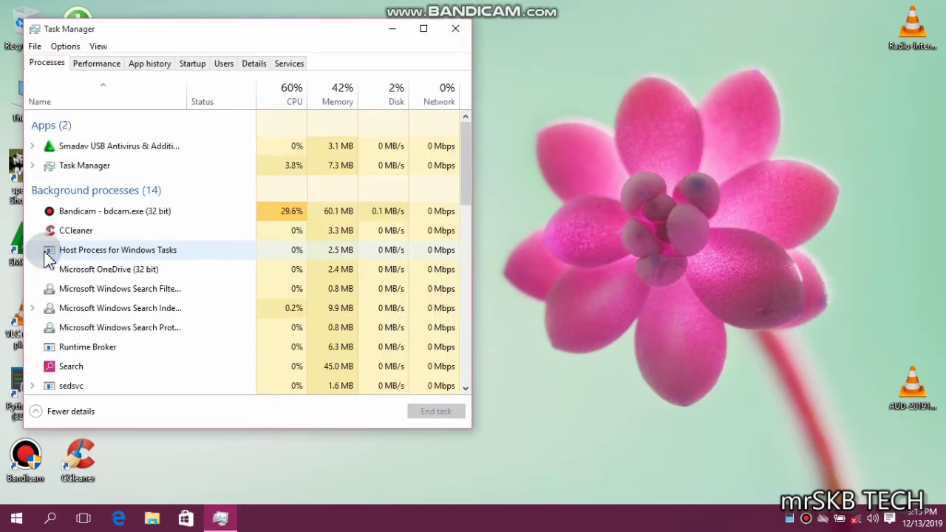
left_click(191, 71)
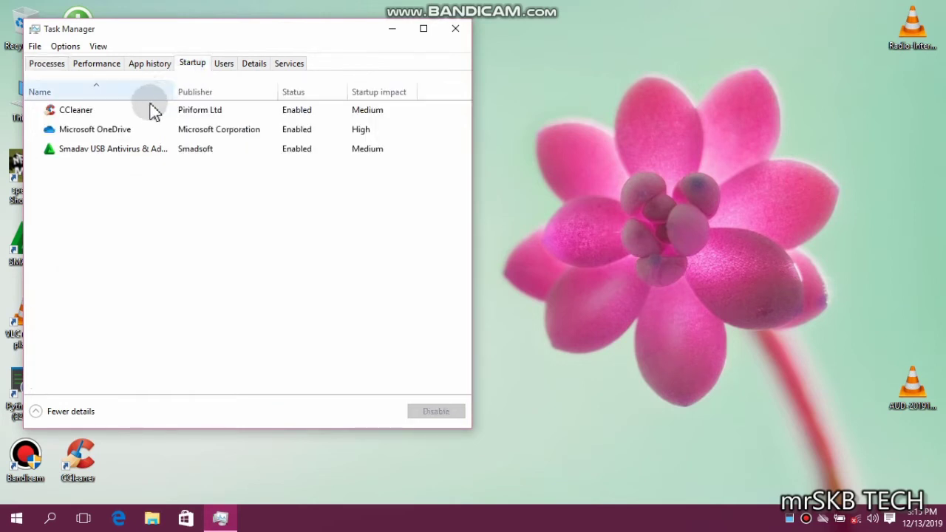
left_click(131, 153)
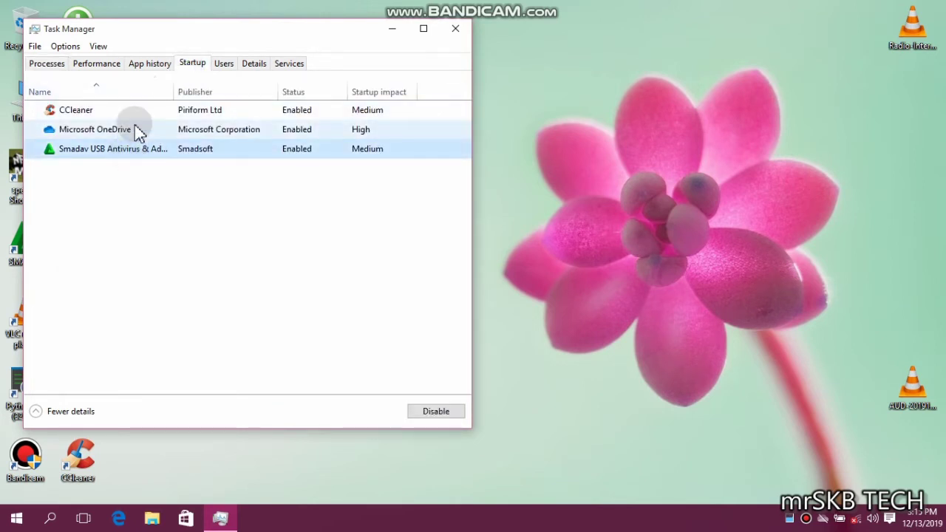
left_click(134, 126)
left_click(141, 111)
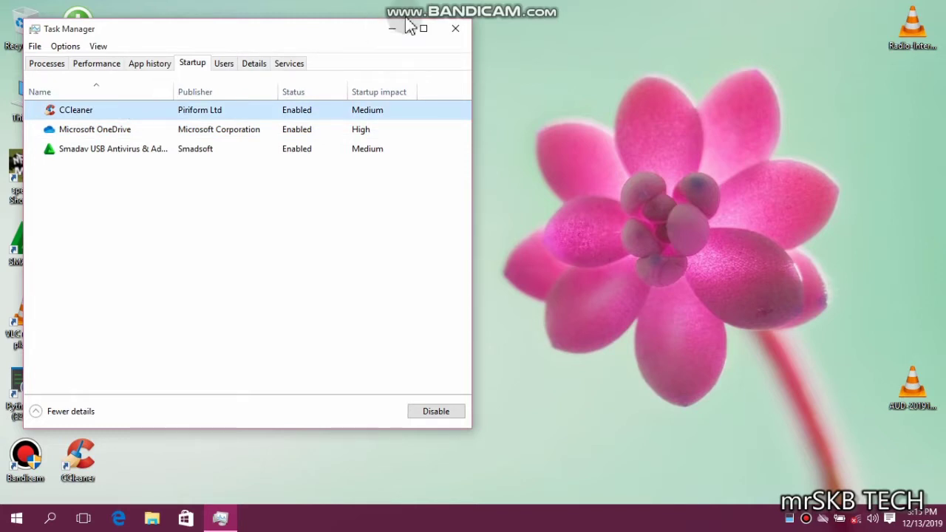
left_click(455, 28)
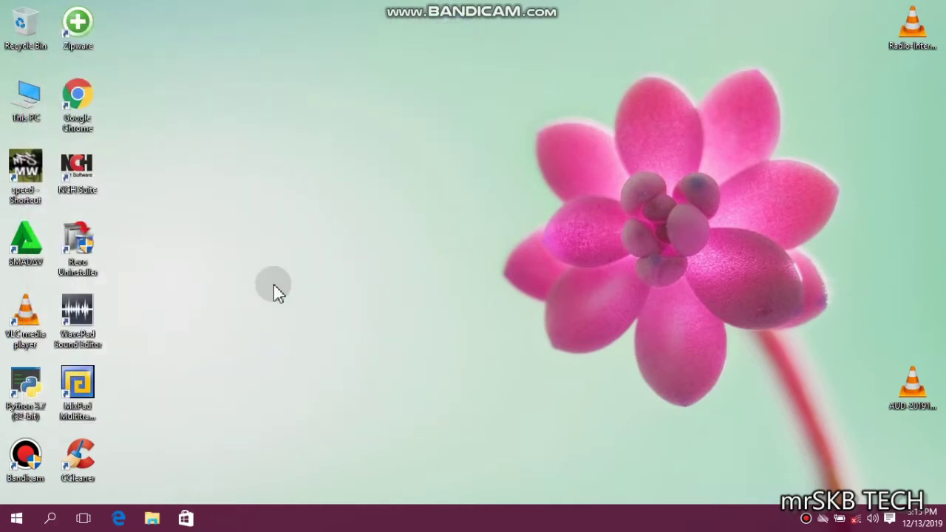
Step: Search Windows for "defra" and open Defragment and Optimize Drives
left_click(46, 526)
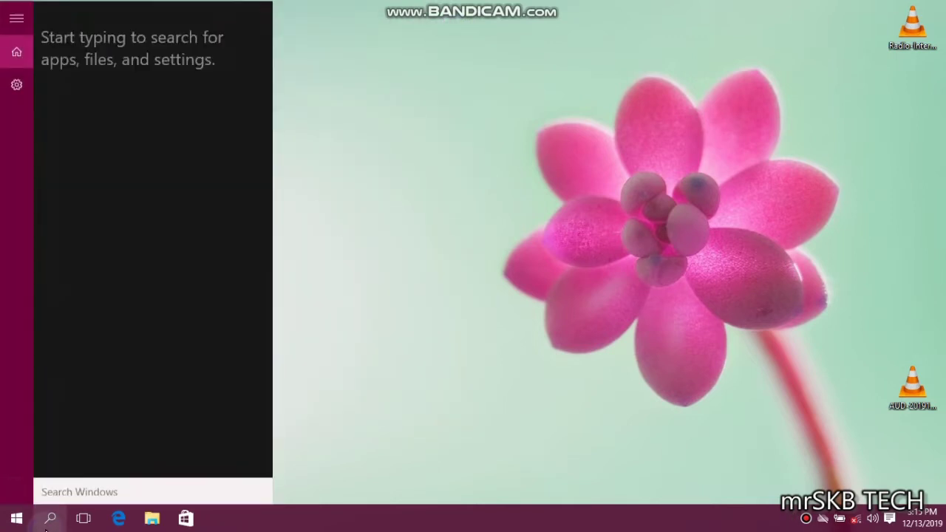
type("de")
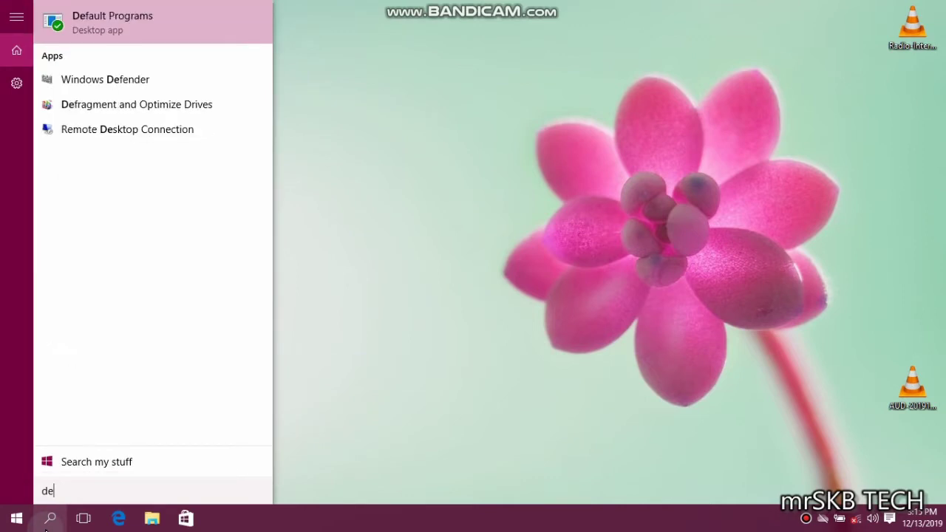
type("fra")
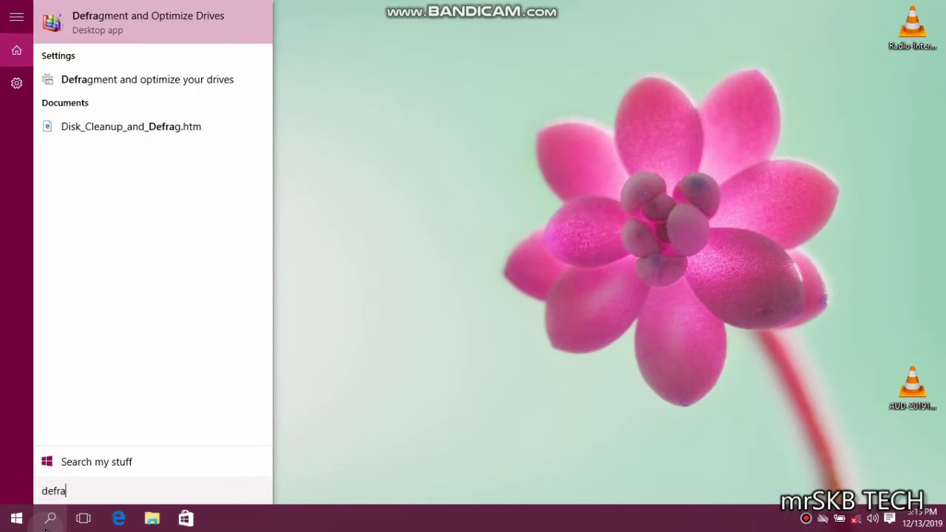
left_click(124, 32)
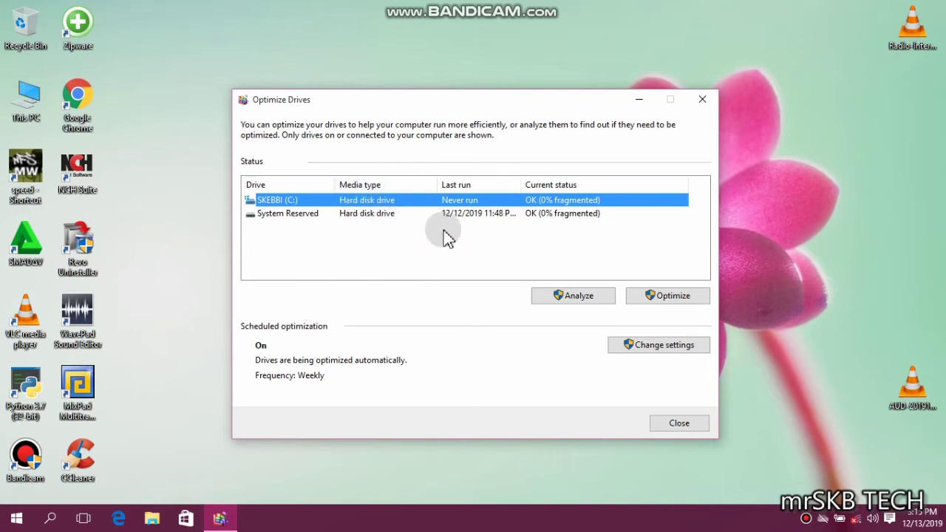
Step: Start optimizing the C: drive and minimize the Optimize Drives window while it runs
left_click(665, 299)
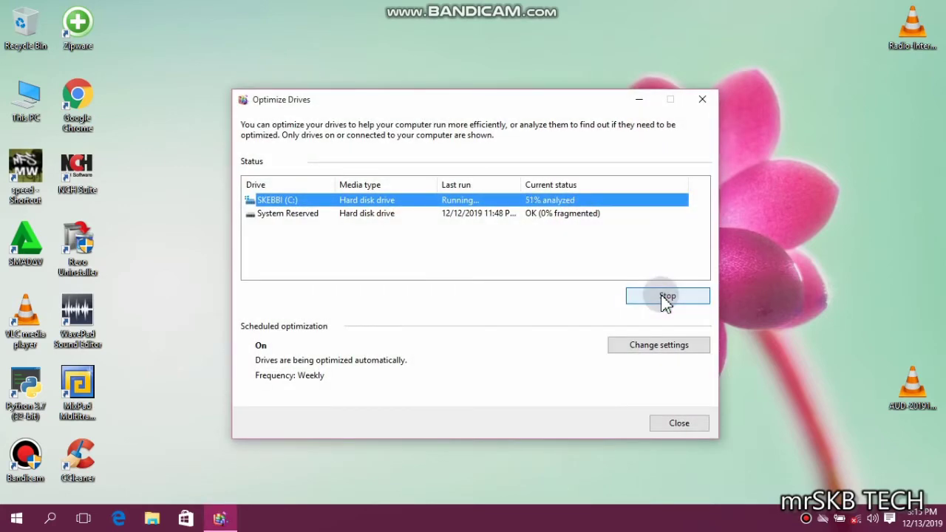
left_click(665, 213)
left_click(731, 220)
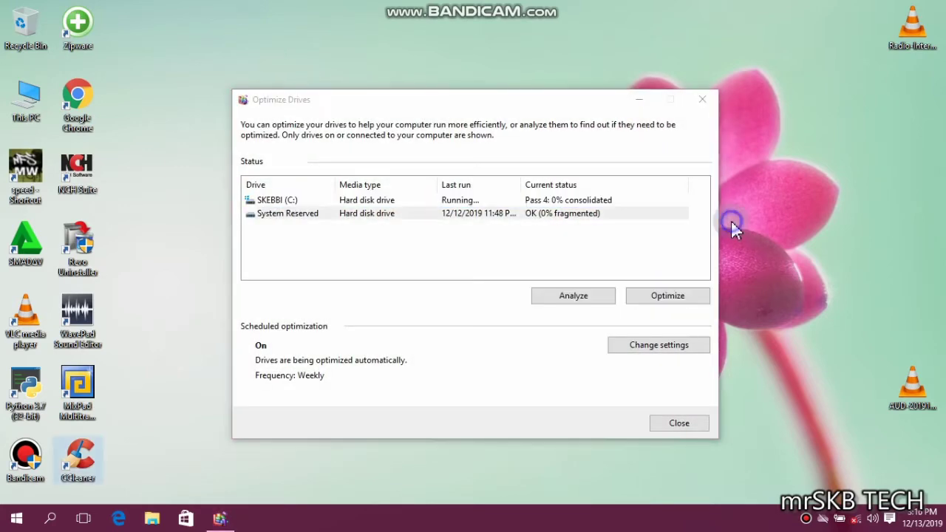
left_click(555, 241)
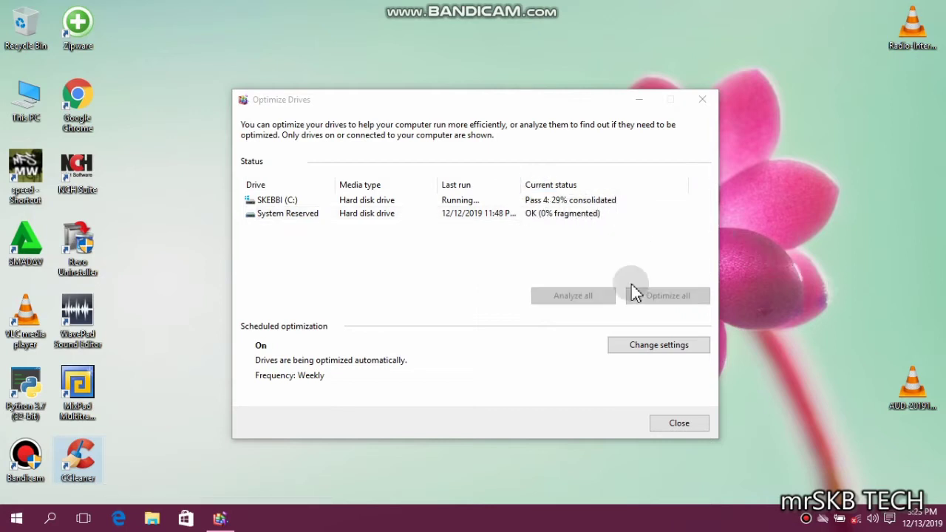
left_click(634, 103)
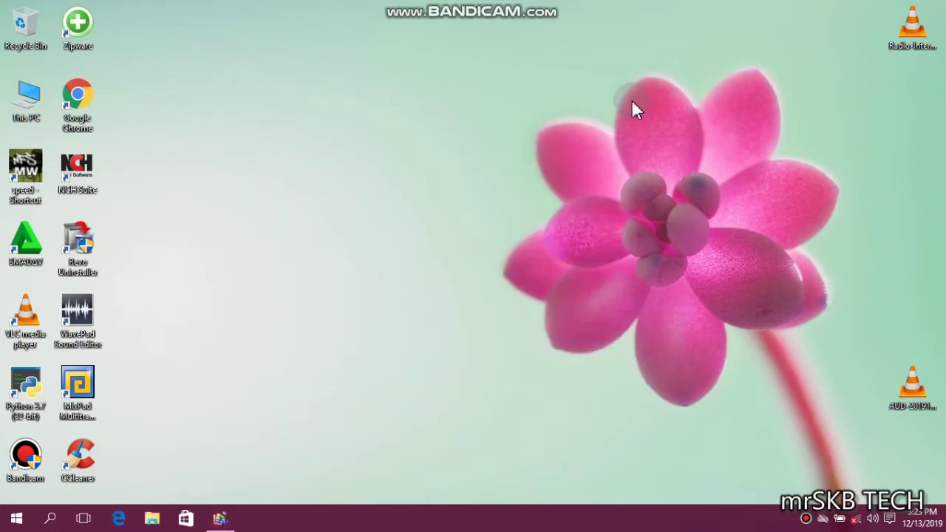
Step: Open the user's temporary files folder by running %temp% from the Run dialog
left_click(51, 519)
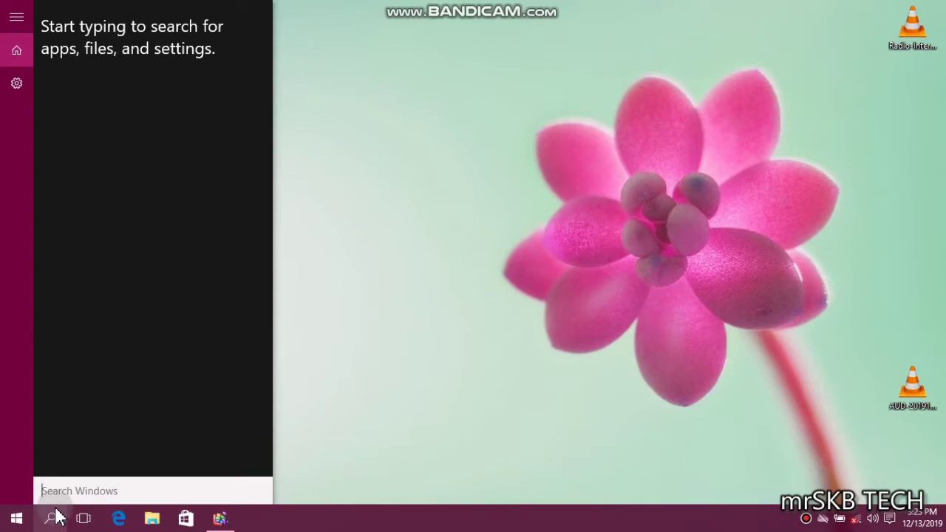
left_click(31, 514)
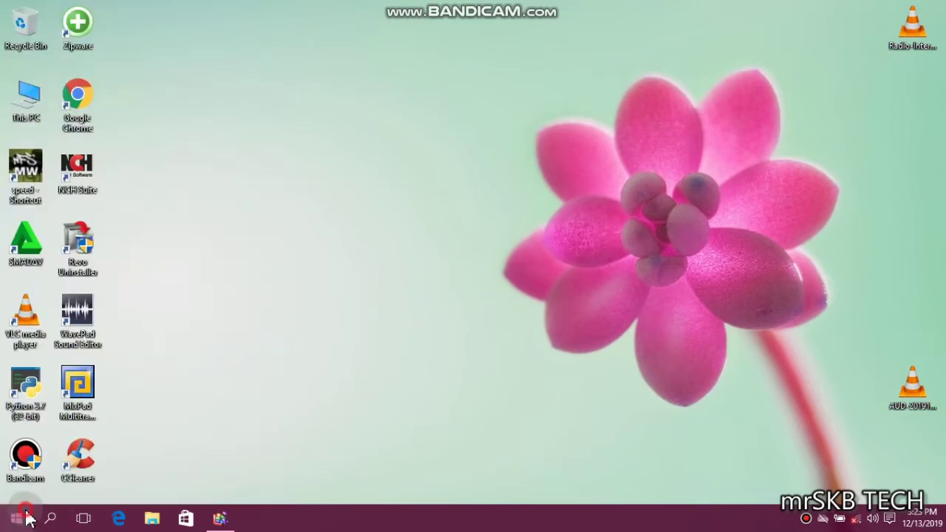
right_click(31, 514)
left_click(55, 461)
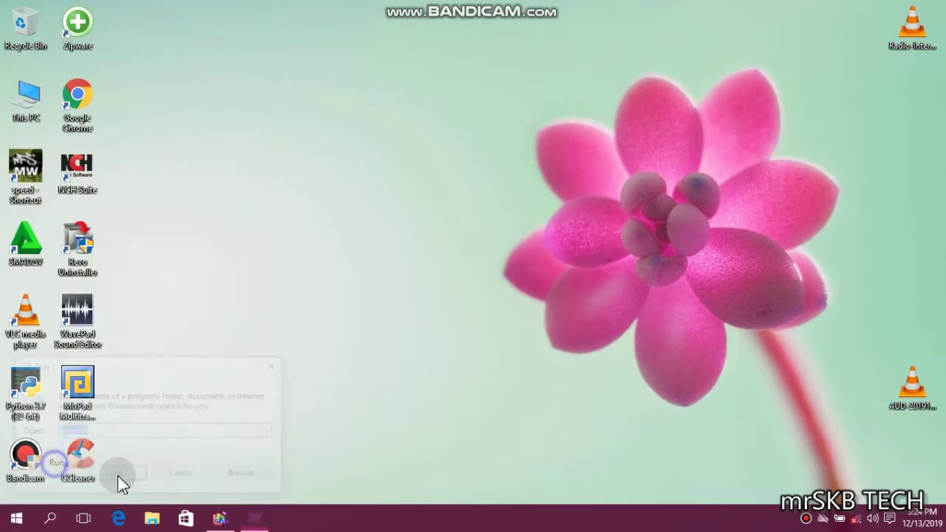
key("BackSpace")
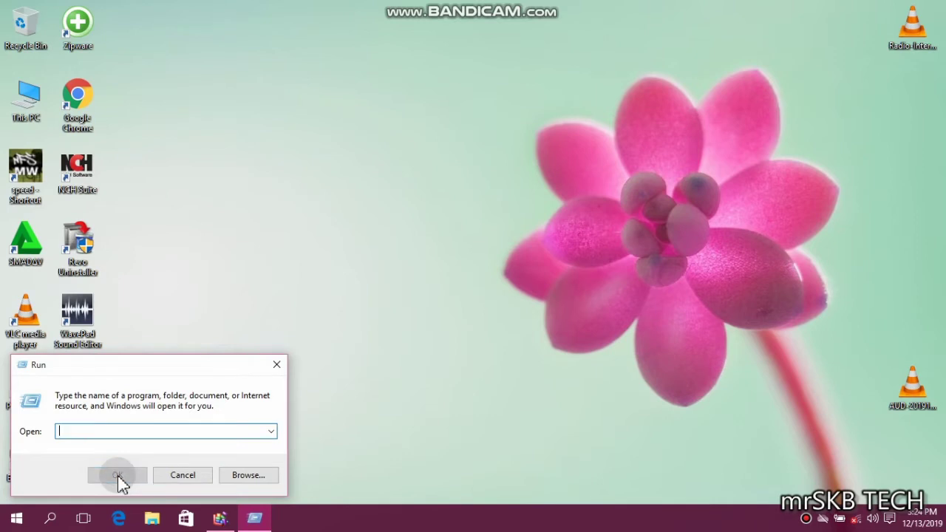
type("%")
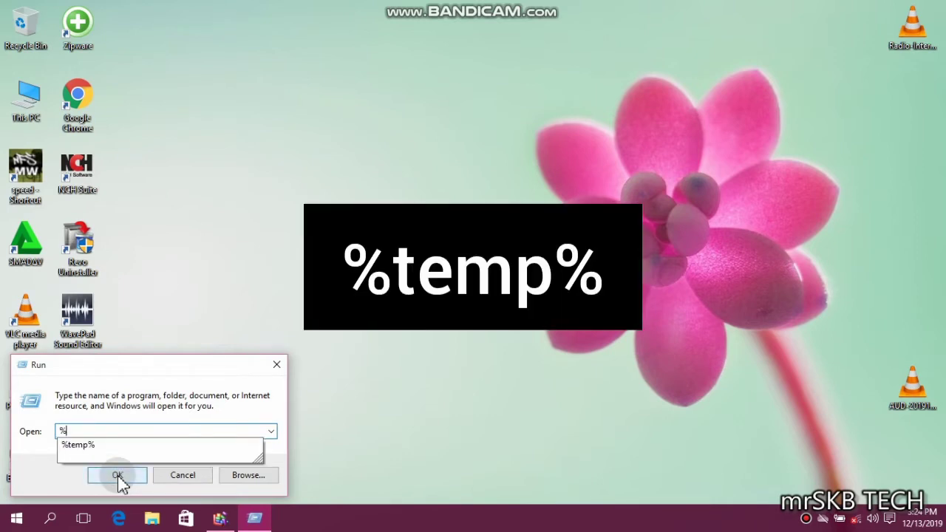
type("temp%")
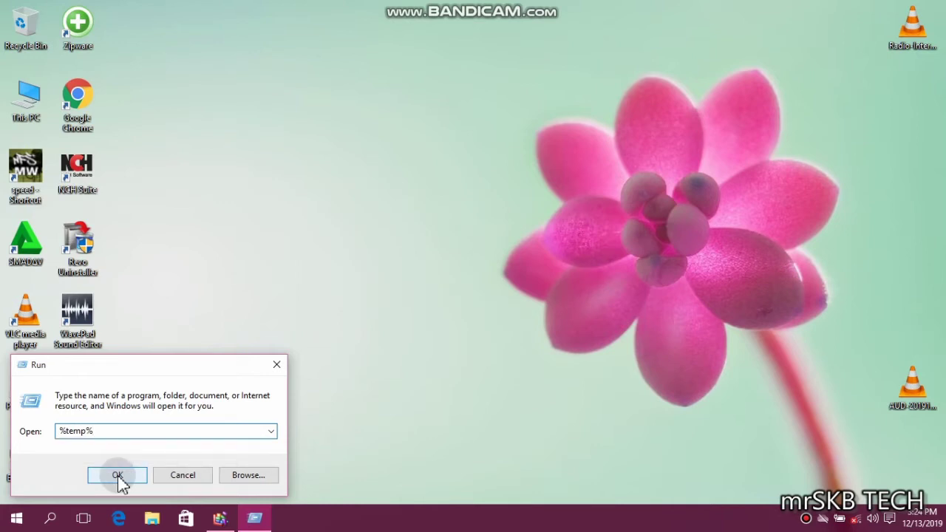
left_click(117, 475)
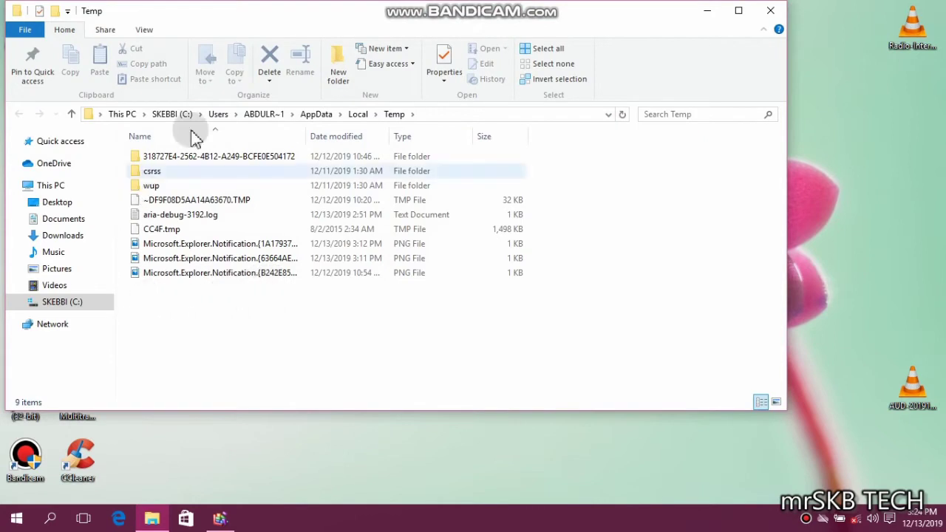
Step: Delete all items in the user's Temp folder, skipping the log file in use, and close the folder
left_click_drag(186, 297, 188, 275)
left_click_drag(200, 177, 204, 163)
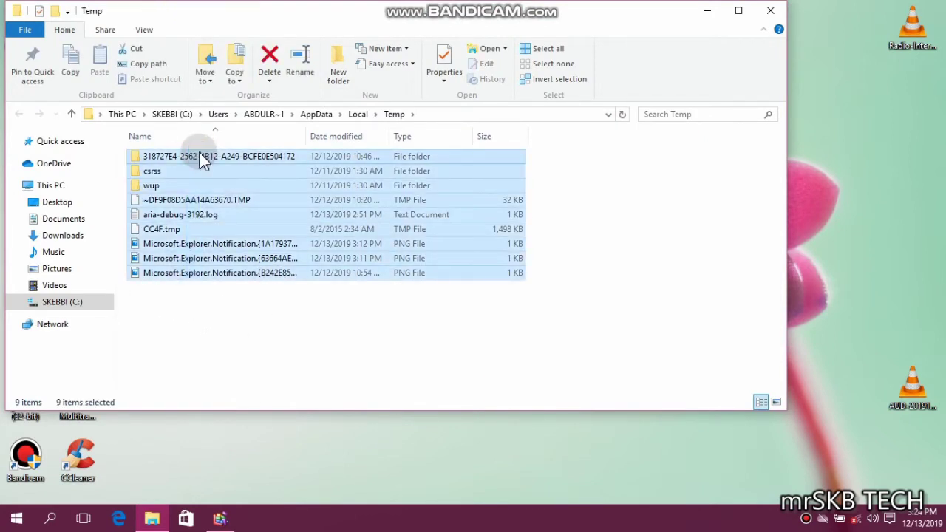
right_click(201, 157)
left_click(266, 365)
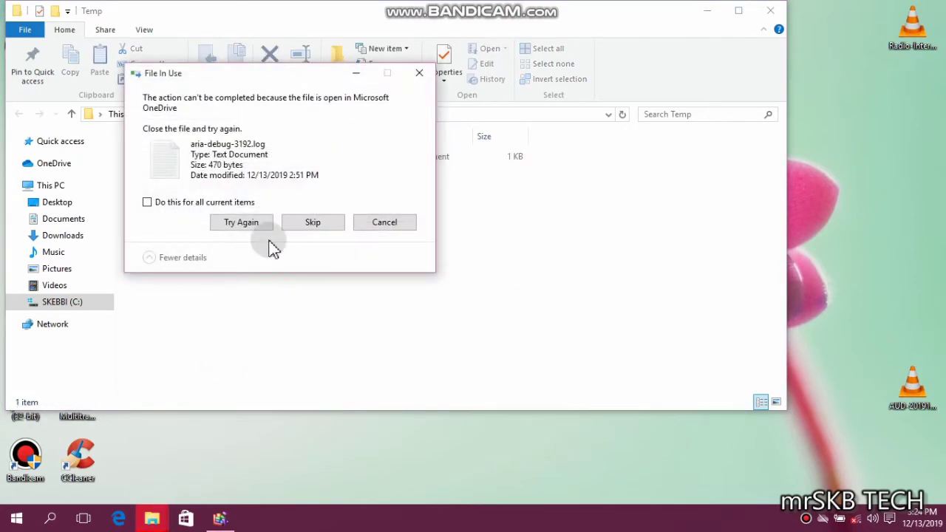
left_click(296, 228)
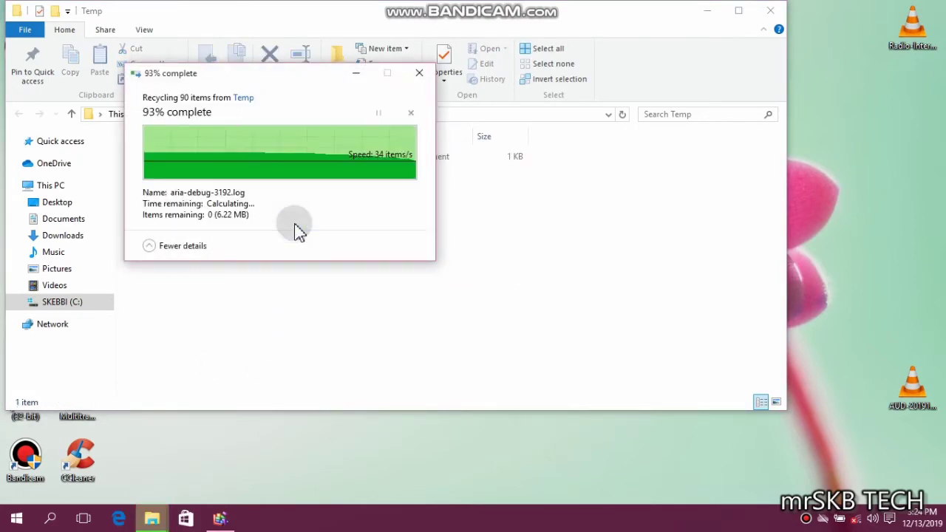
left_click(771, 16)
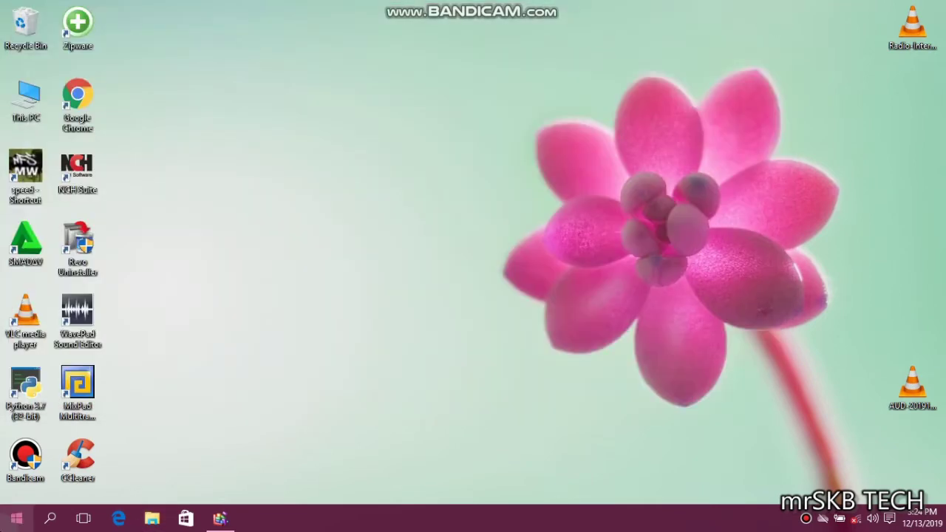
Step: Open the Windows Temp folder by running temp from the Run dialog
right_click(16, 518)
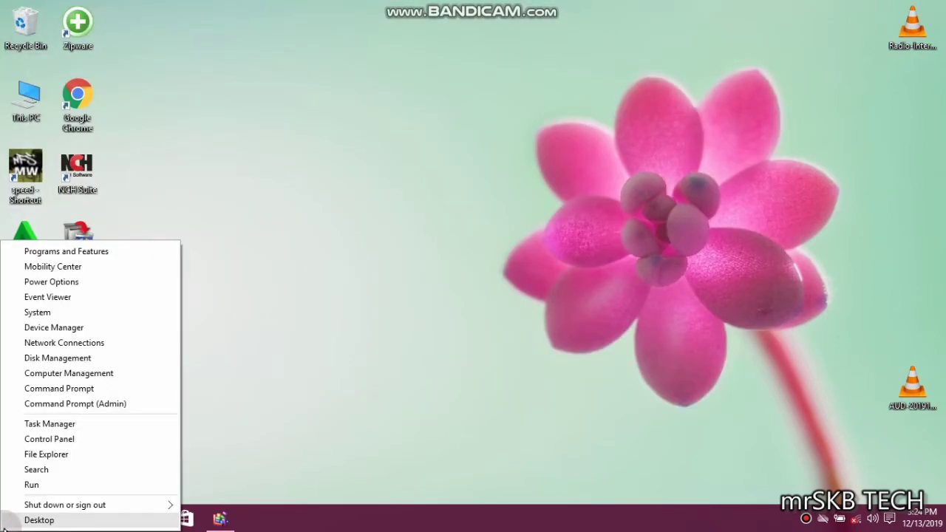
left_click(26, 483)
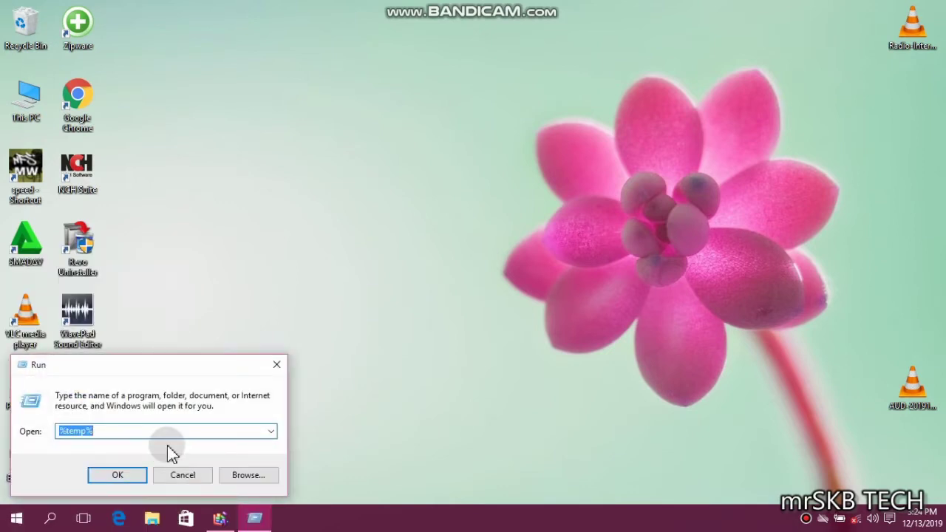
key("BackSpace")
type("te")
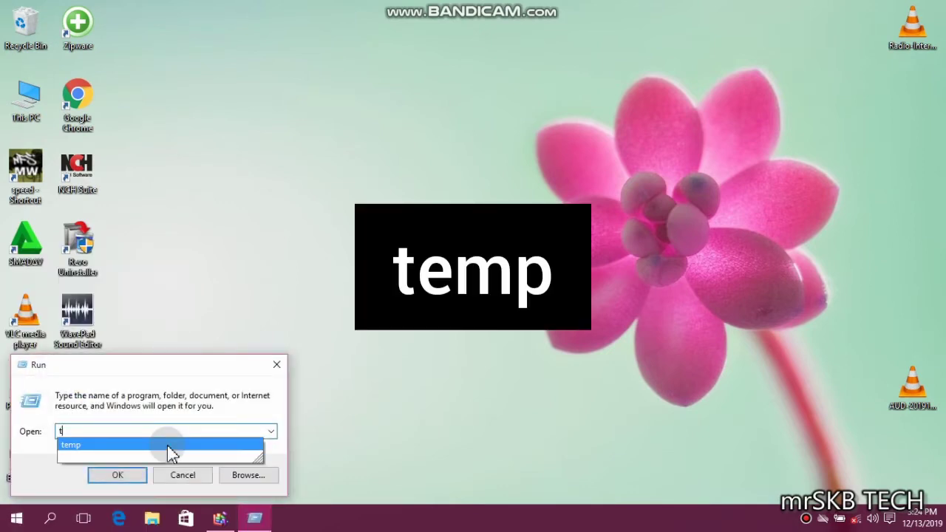
left_click(168, 445)
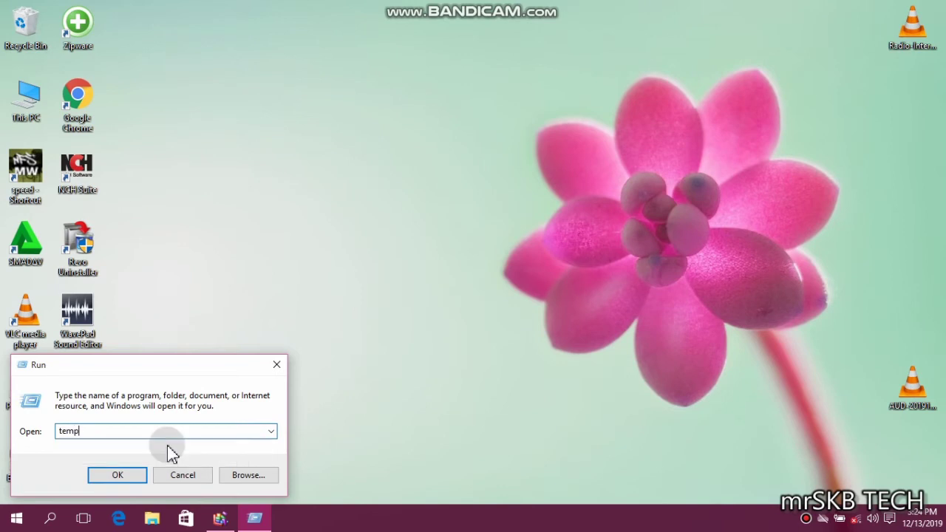
left_click(137, 474)
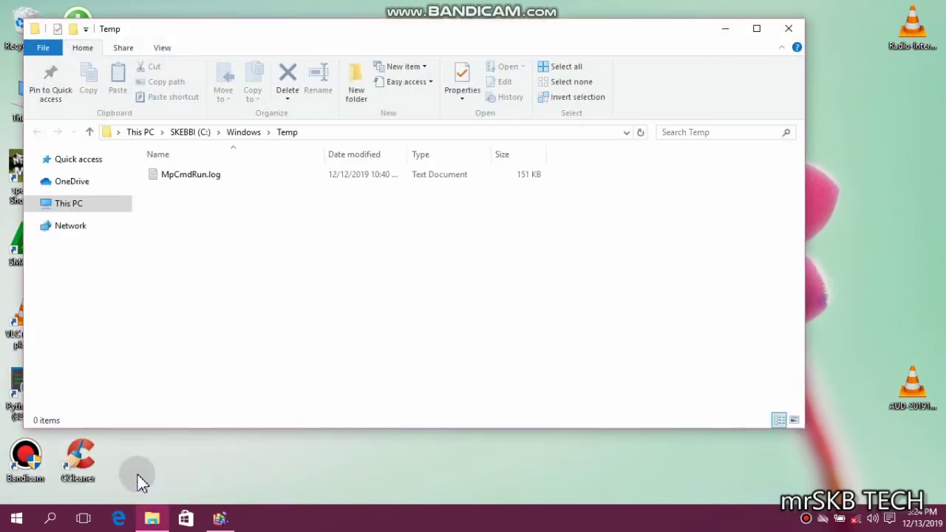
Step: Delete MpCmdRun.log from the Windows Temp folder and close the folder
left_click(221, 176)
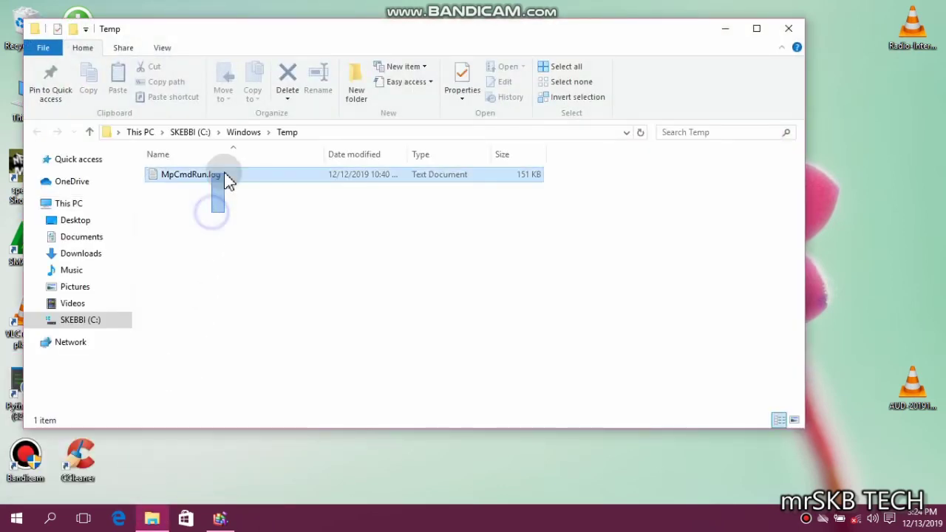
key("Delete")
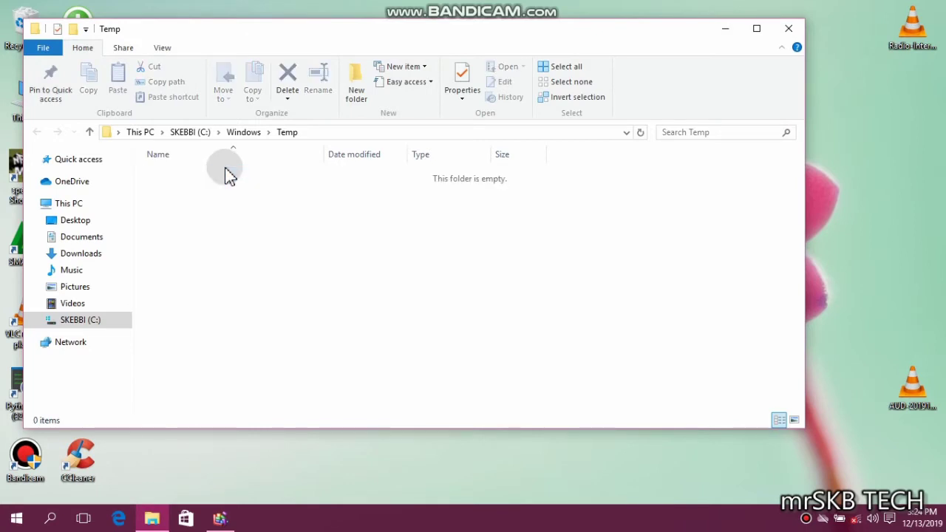
left_click(786, 30)
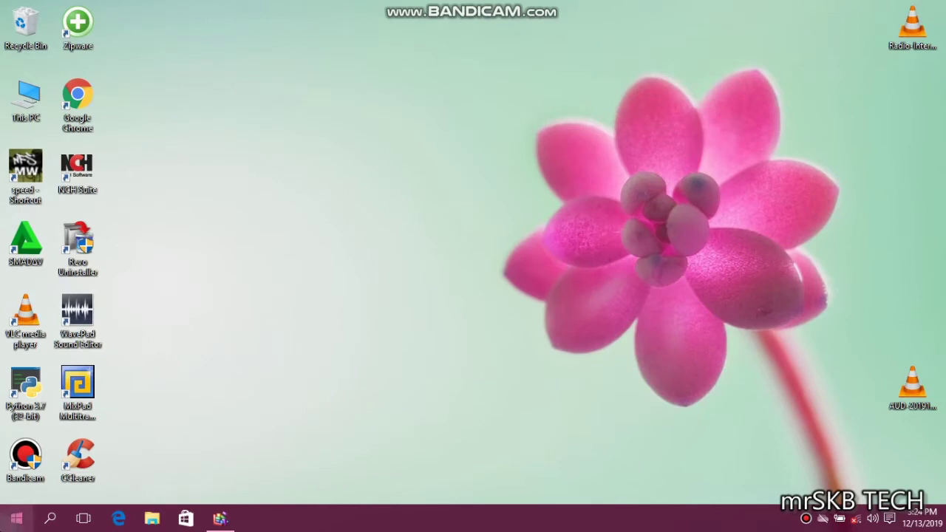
Step: Try to run "prefectch" from the Run dialog
right_click(3, 526)
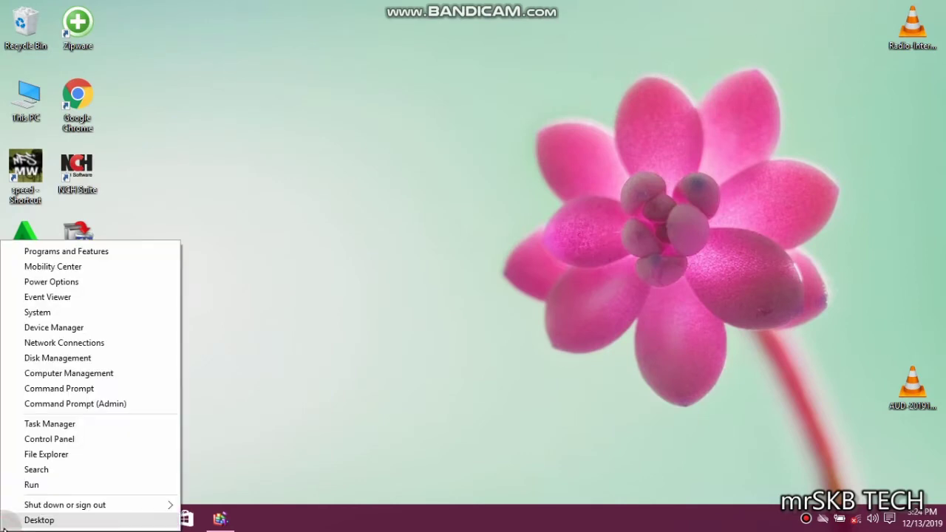
left_click(29, 484)
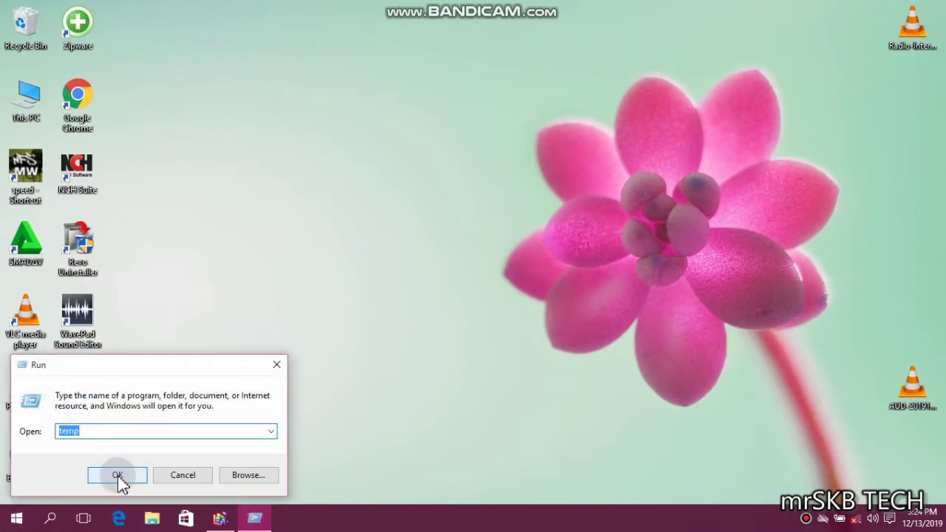
key("BackSpace")
type("pr")
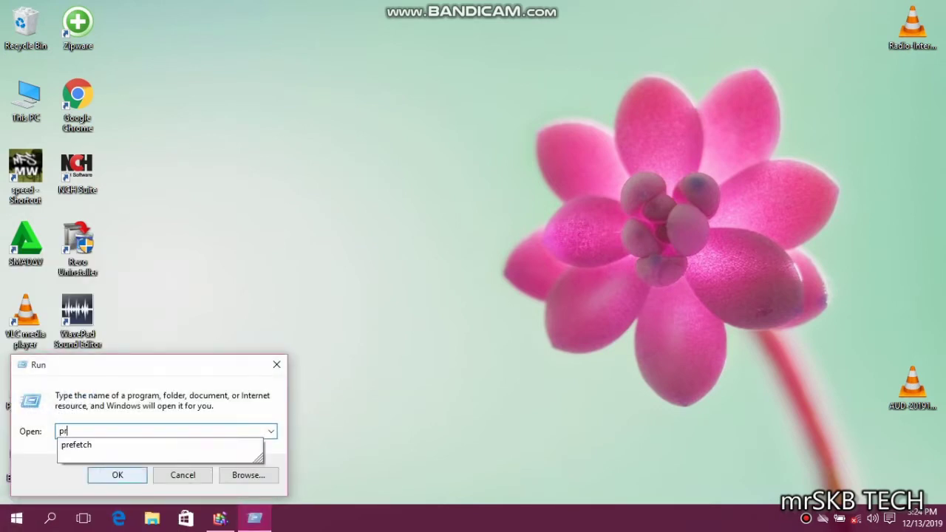
type("efe")
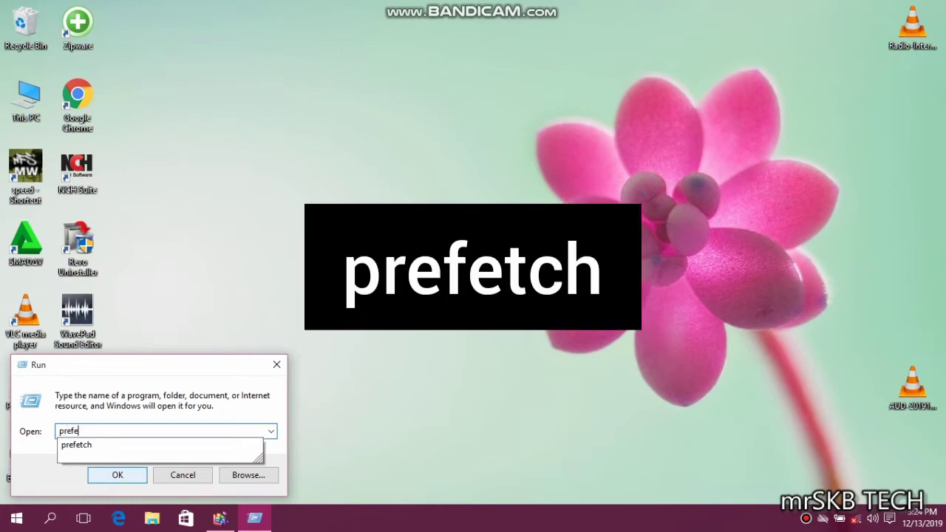
type("ctch")
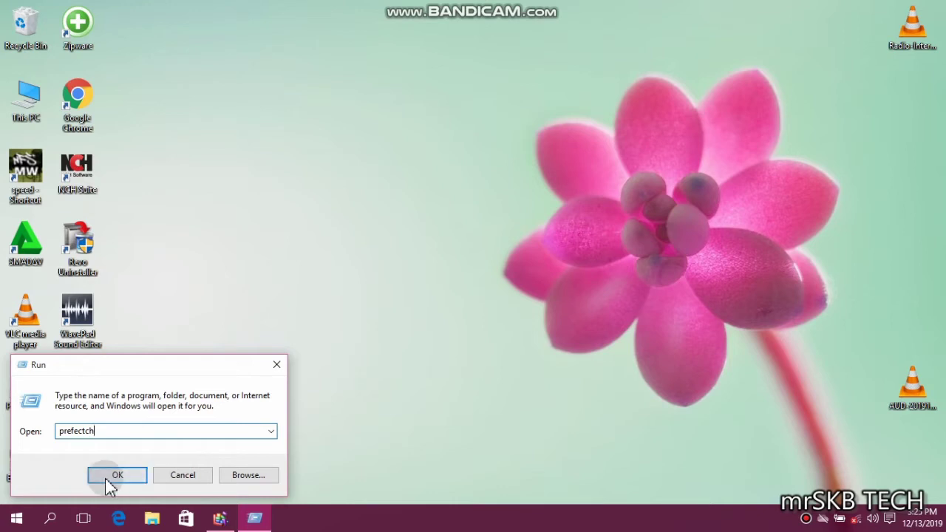
left_click(105, 478)
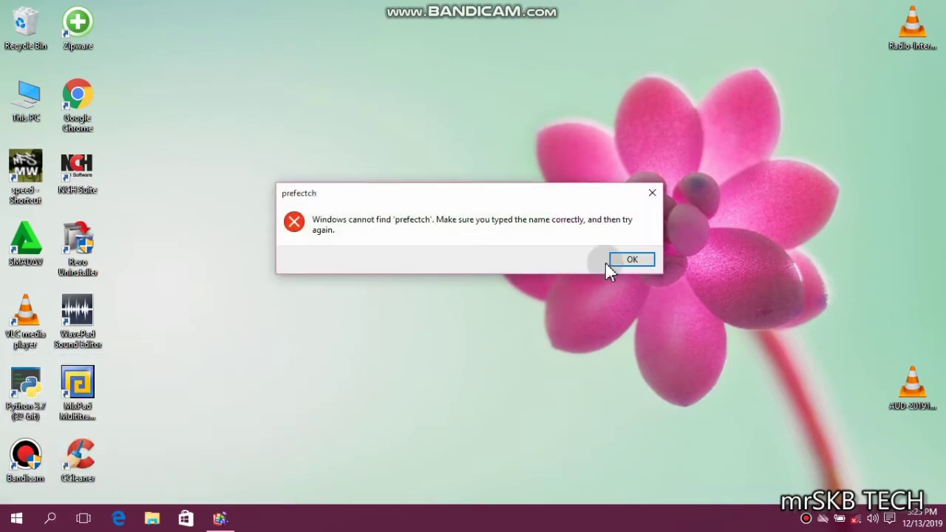
left_click(627, 260)
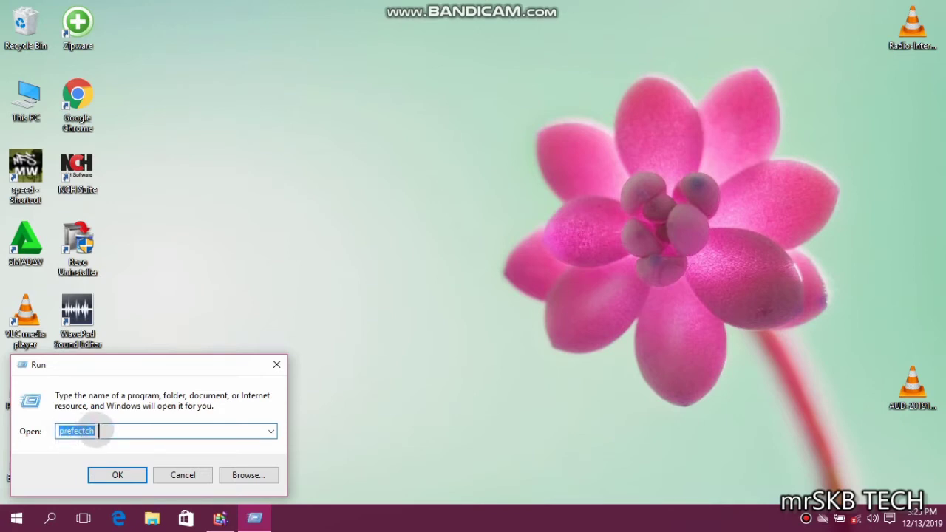
Step: Open the Windows Prefetch folder by running prefetch from the Run dialog
key("BackSpace")
type("p")
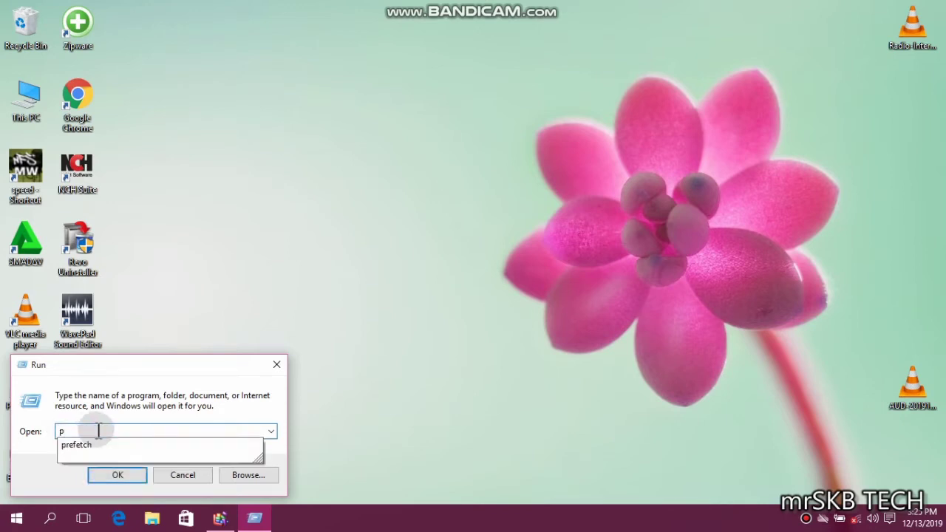
type("refe")
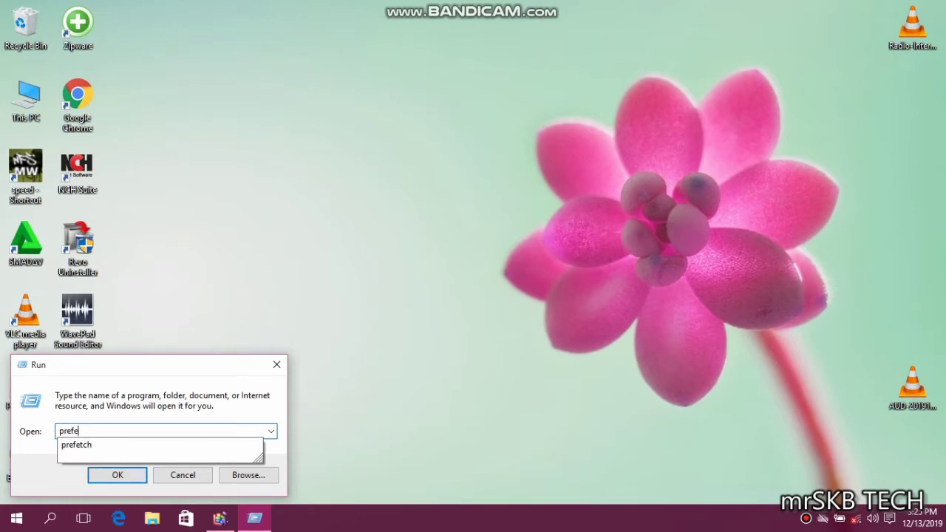
type("tch")
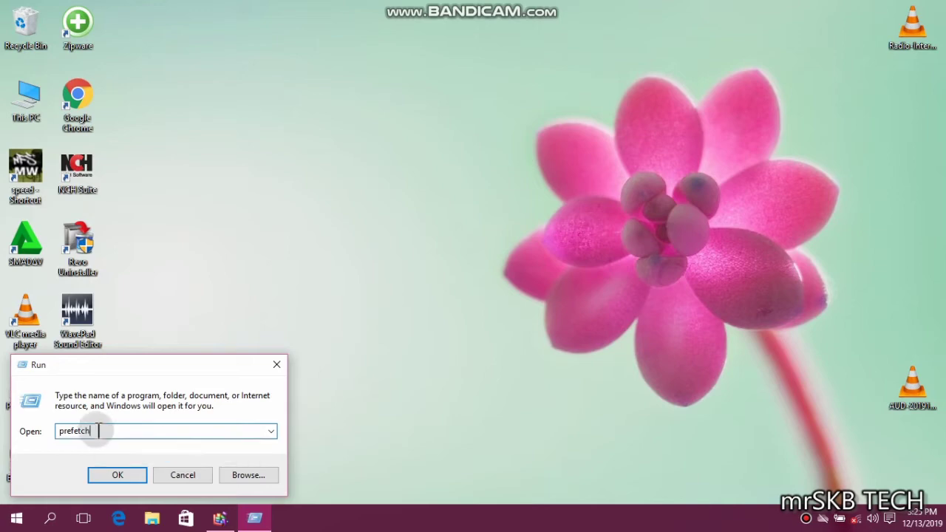
left_click(92, 476)
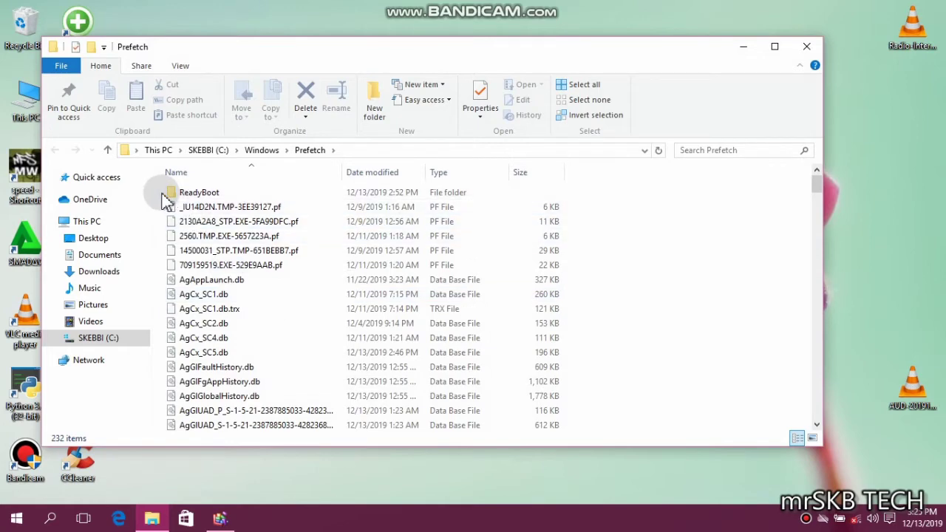
Step: Delete all items in the Prefetch folder, skipping the file in use, and close the folder
left_click_drag(166, 199, 363, 500)
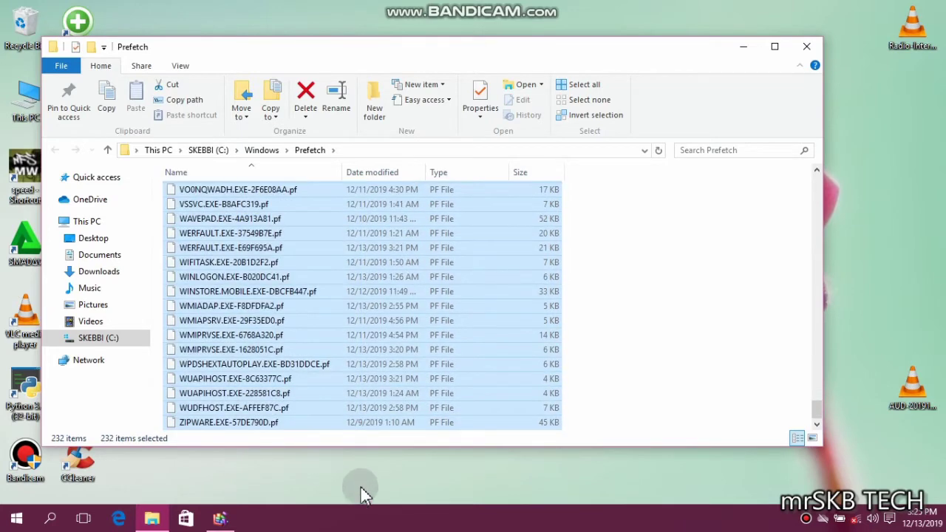
right_click(347, 331)
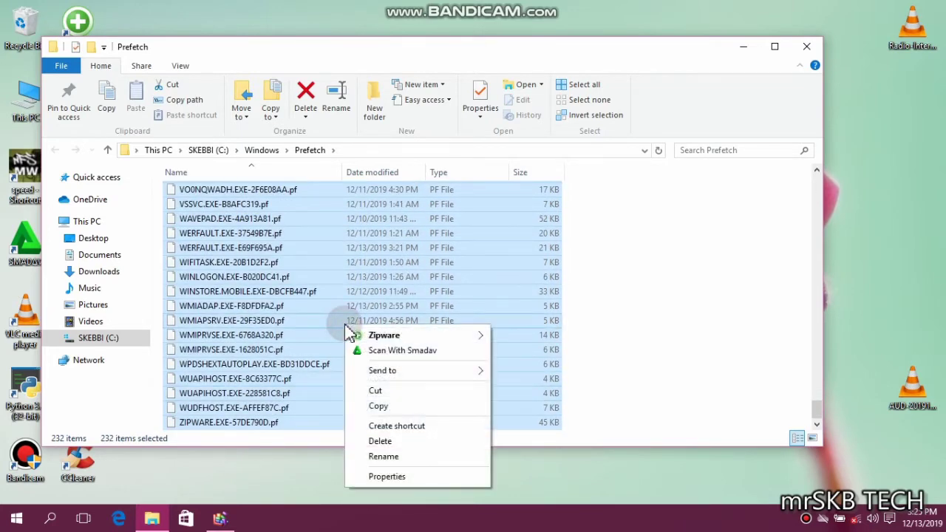
left_click(377, 446)
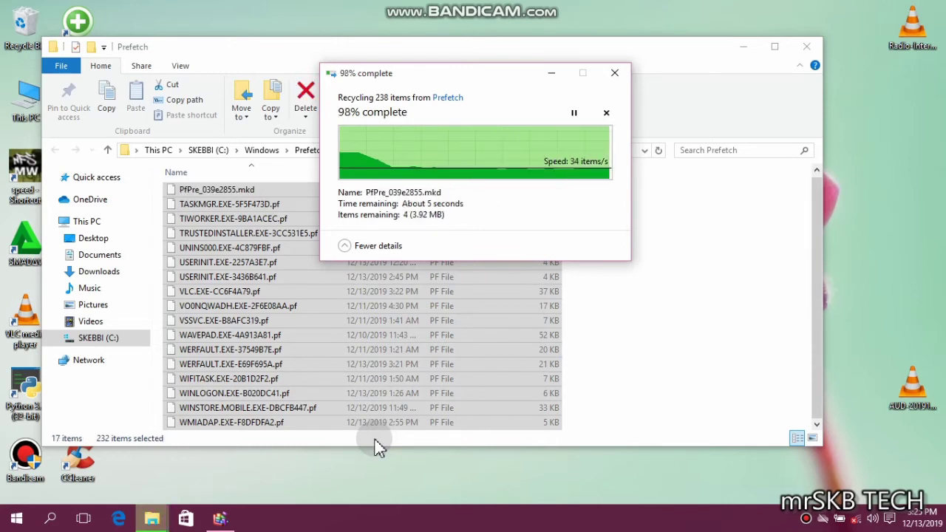
left_click(509, 221)
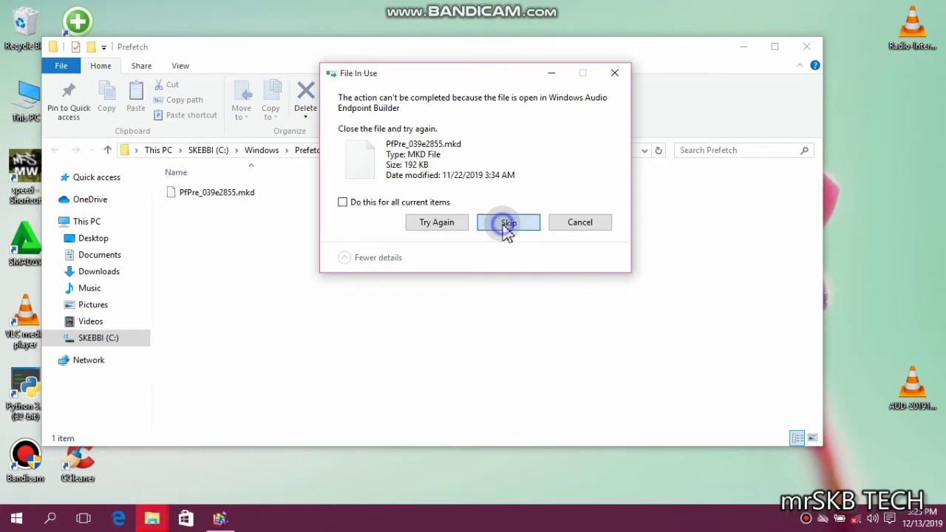
left_click(809, 48)
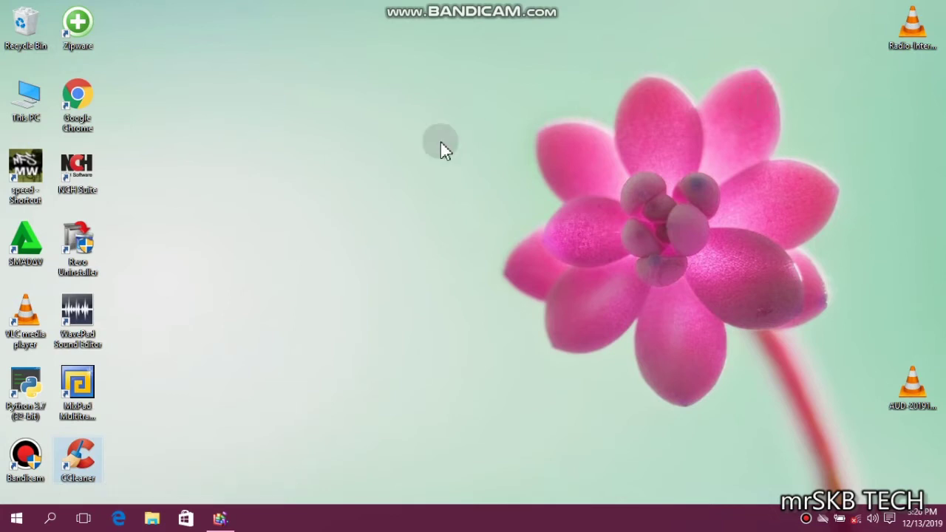
Step: View the system properties of This PC from File Explorer and close the System window
left_click(158, 516)
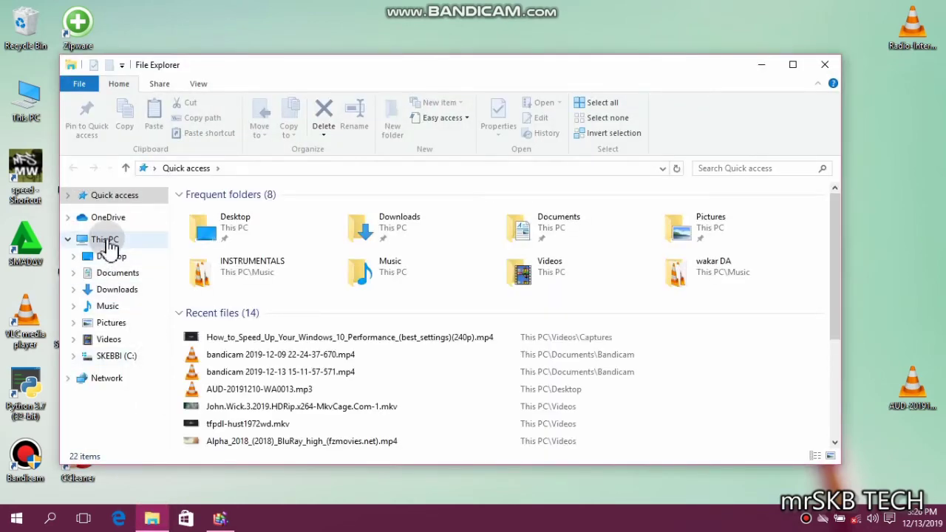
right_click(106, 242)
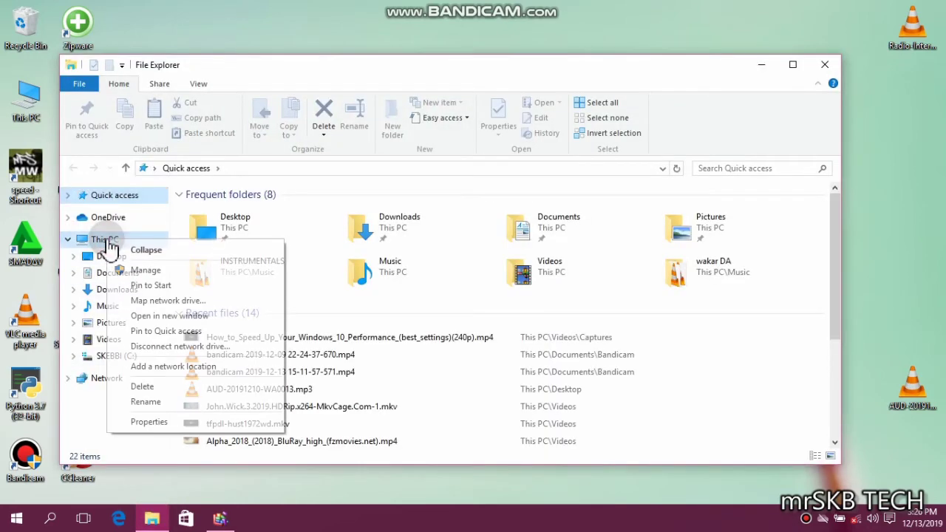
left_click(169, 423)
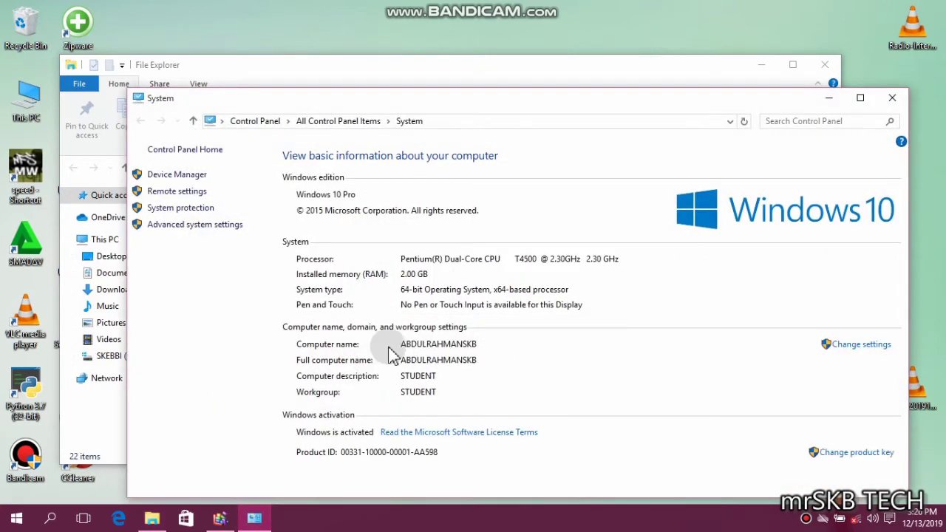
left_click(890, 98)
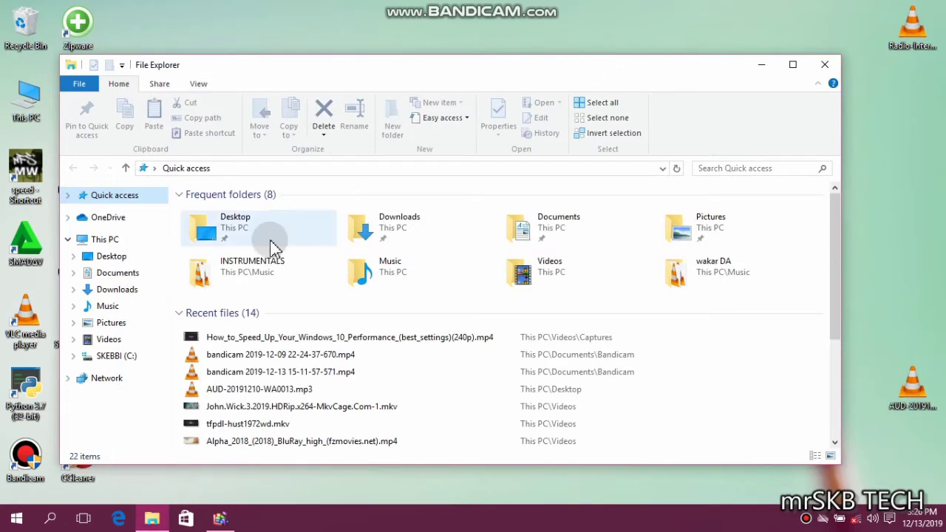
Step: Open the properties of the C: drive from This PC and start Disk Cleanup for it
left_click(120, 241)
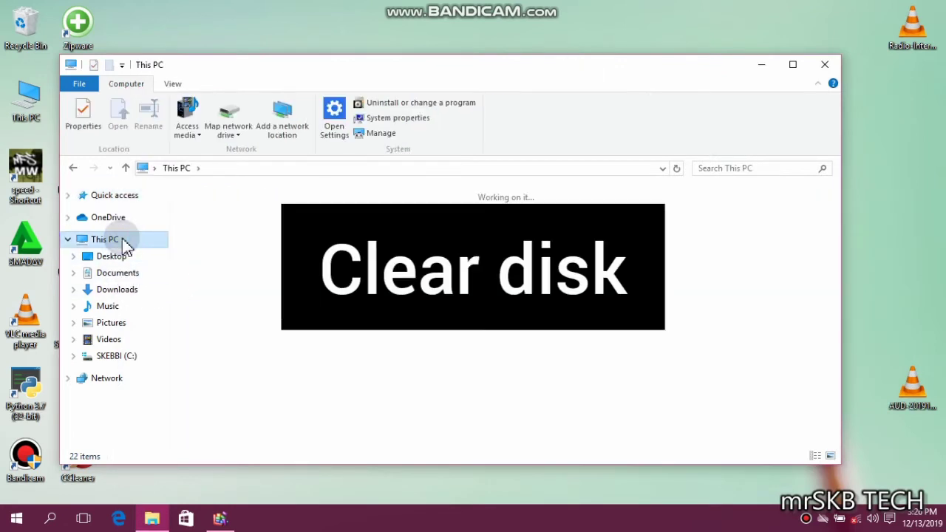
left_click(266, 328)
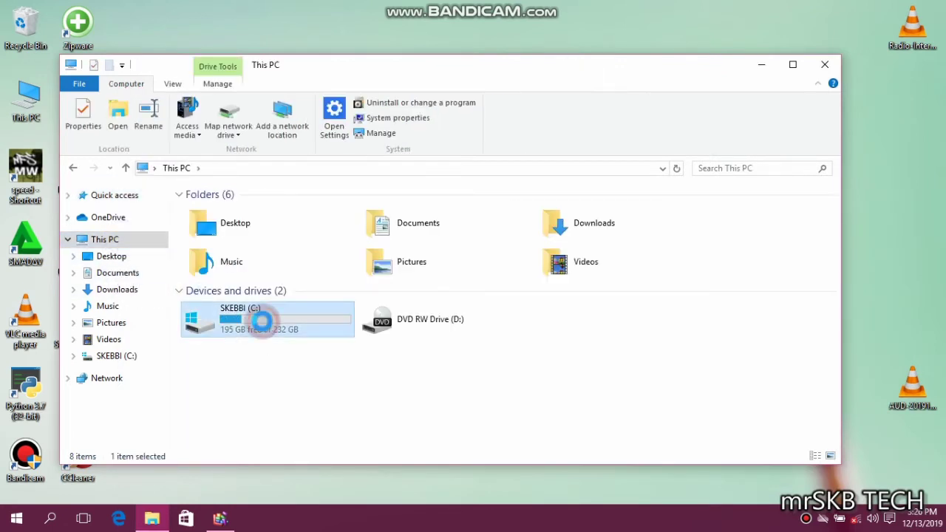
right_click(266, 325)
left_click(314, 310)
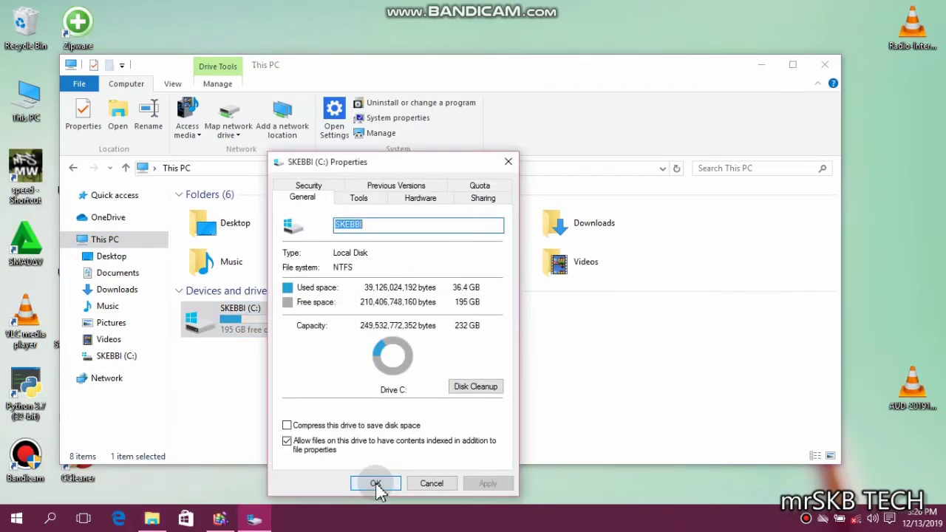
left_click(473, 396)
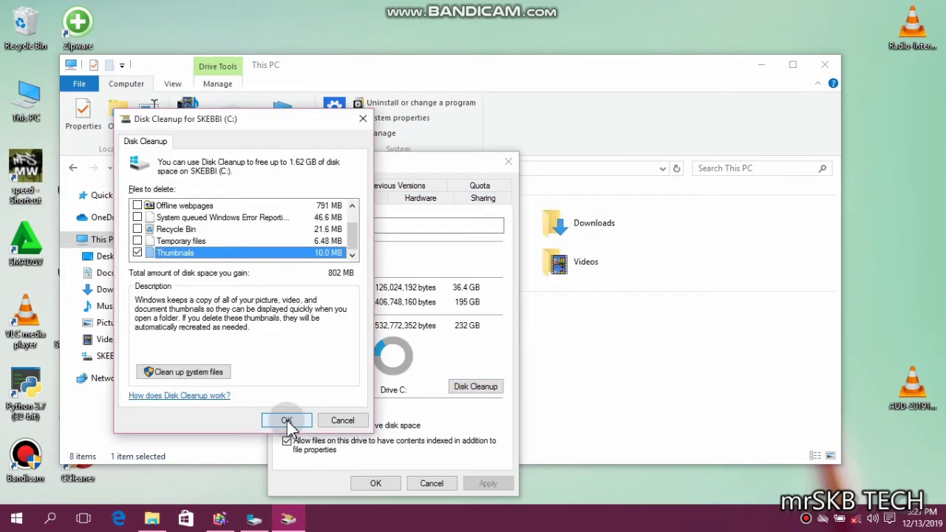
Step: Mark the Recycle Bin, system queued Windows Error Reporting files and Offline webpages for deletion in Disk Cleanup
left_click(137, 229)
left_click(137, 217)
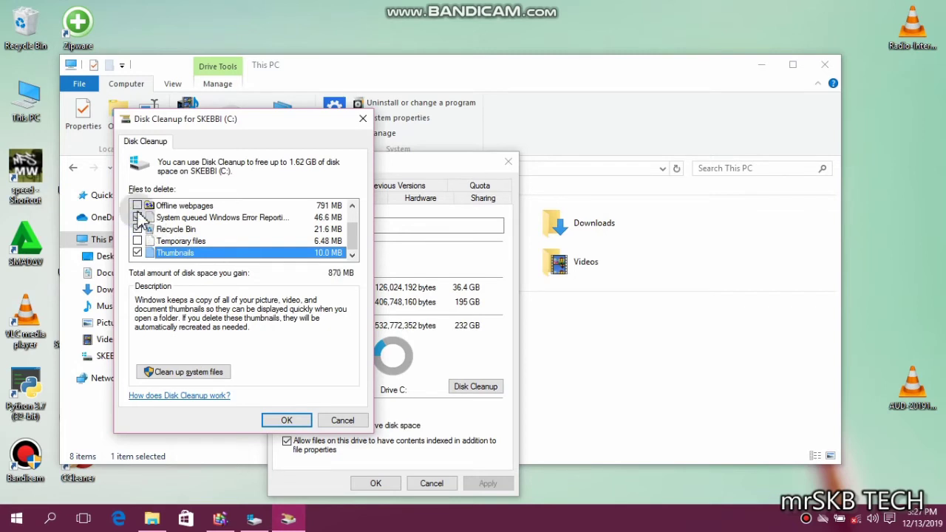
left_click(136, 205)
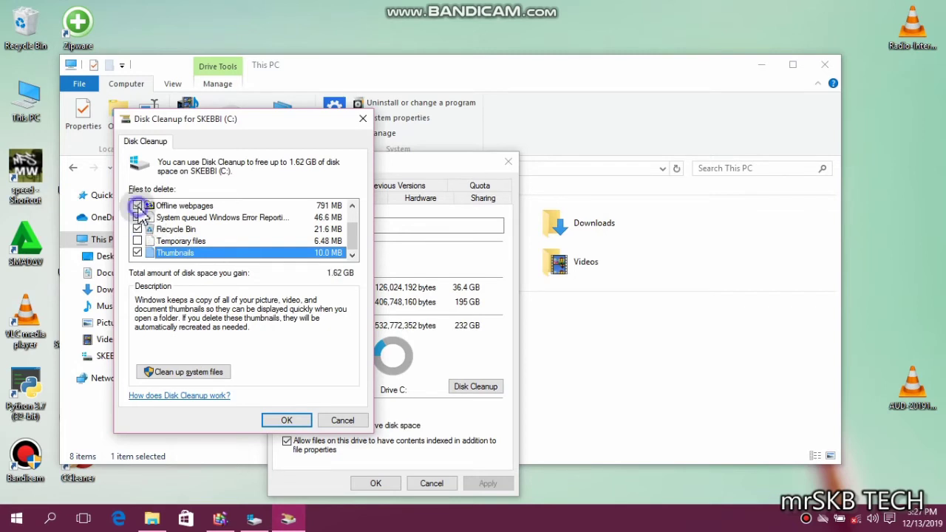
left_click(352, 205)
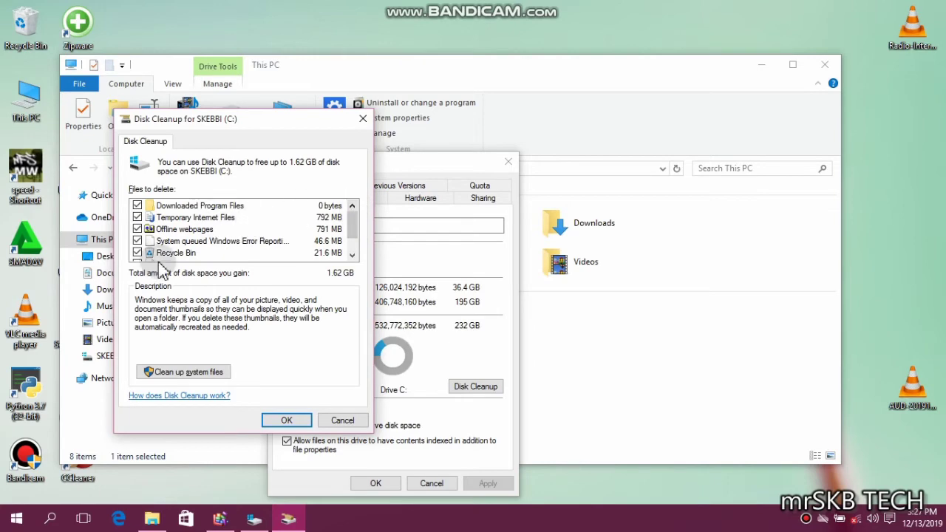
Step: Include system files in the cleanup, add Recycle Bin and Temporary files to the selection, and permanently delete the selected files
left_click(180, 374)
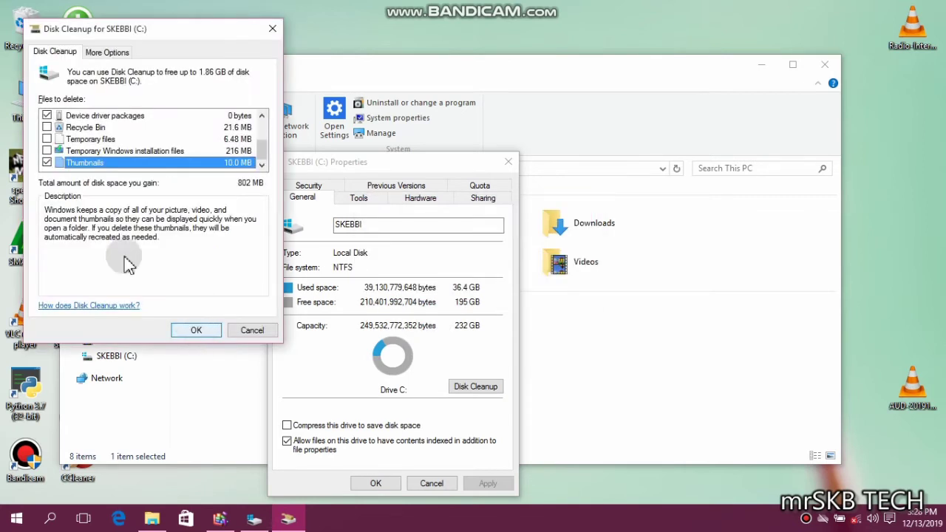
left_click(46, 127)
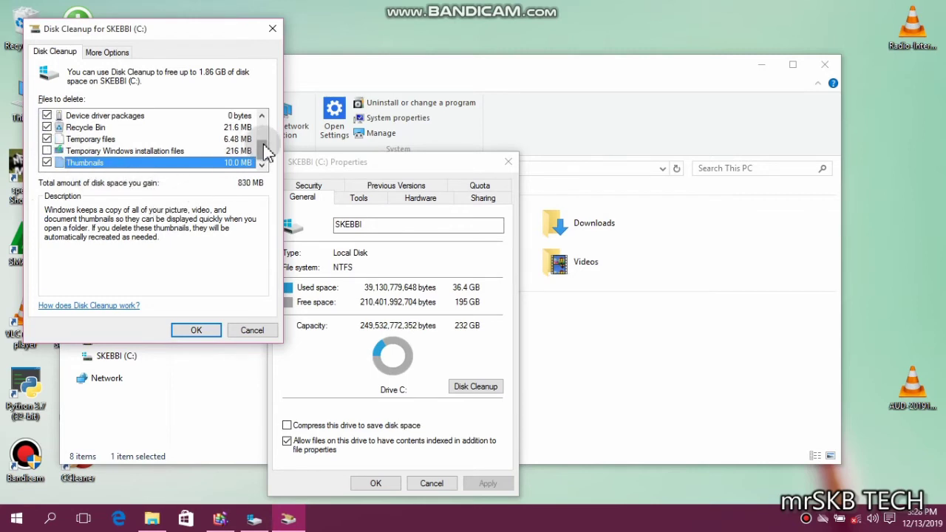
left_click(196, 332)
left_click(491, 269)
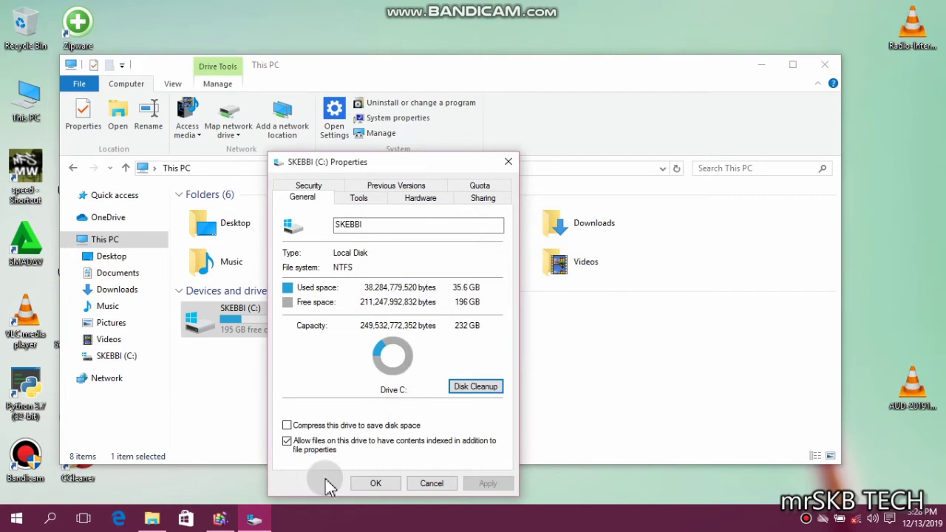
Step: Close the C: drive properties and the This PC window, and refresh the desktop
left_click(374, 486)
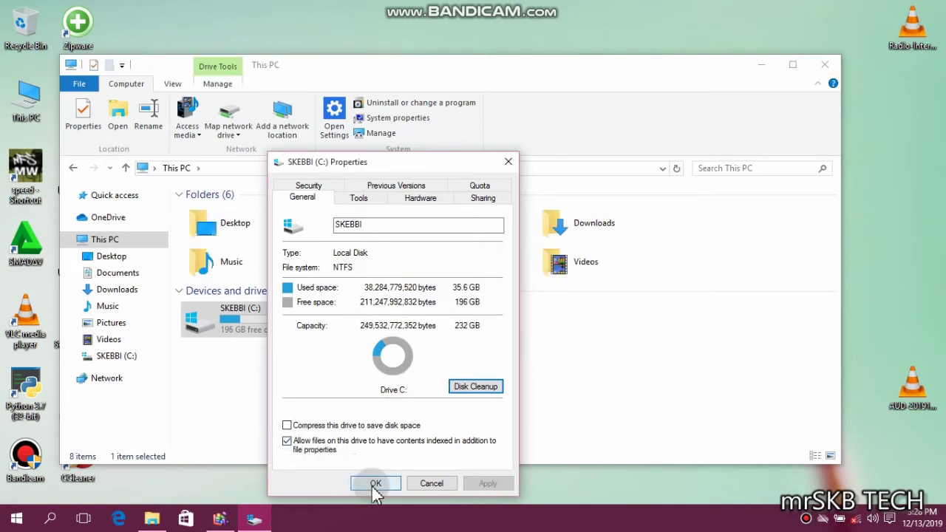
left_click(373, 485)
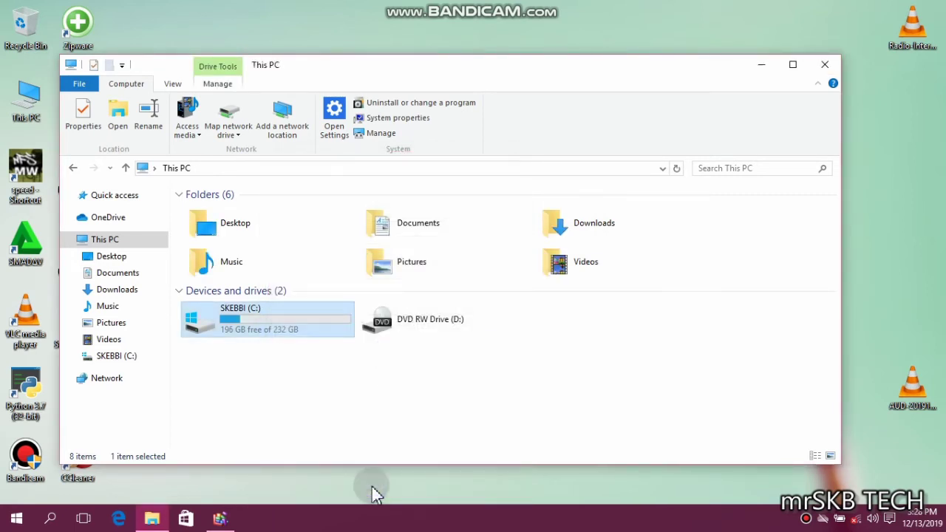
left_click(824, 64)
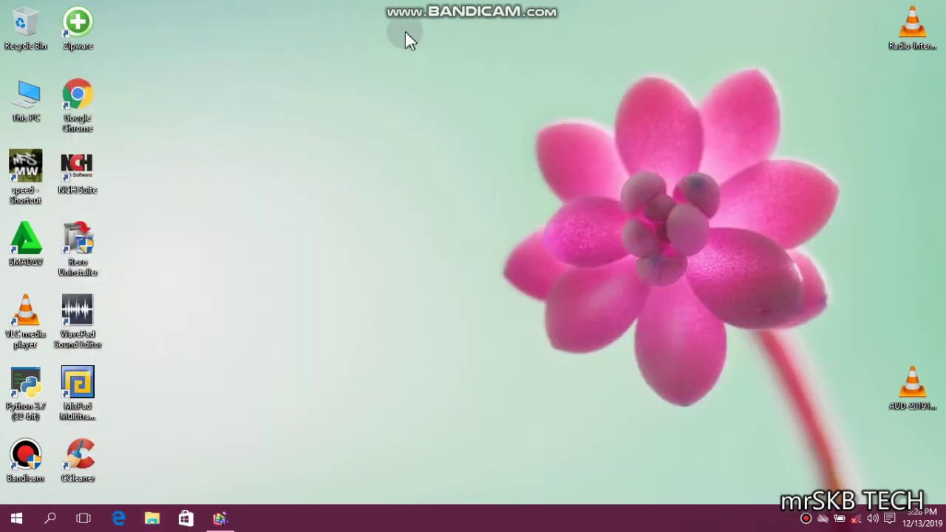
right_click(395, 37)
left_click(421, 78)
Step: Open System Configuration by running msconfig from the Run dialog
right_click(17, 518)
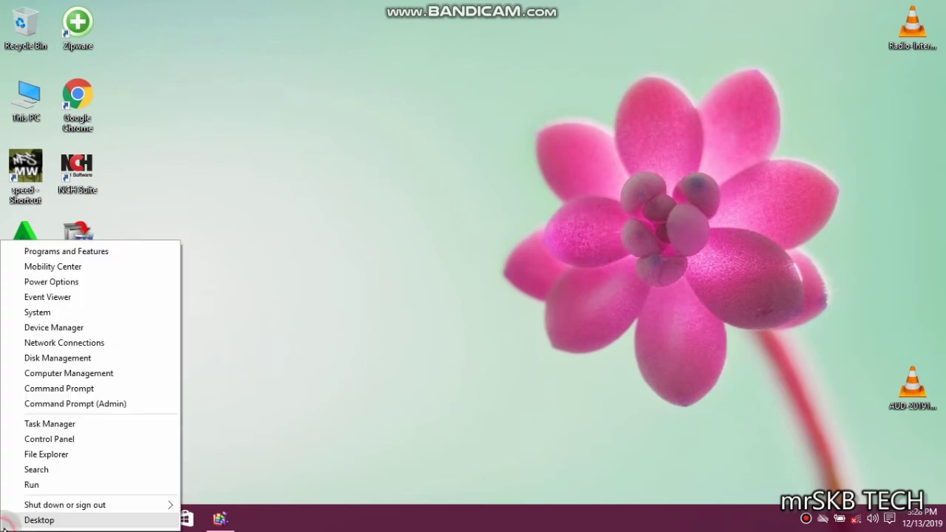
left_click(31, 484)
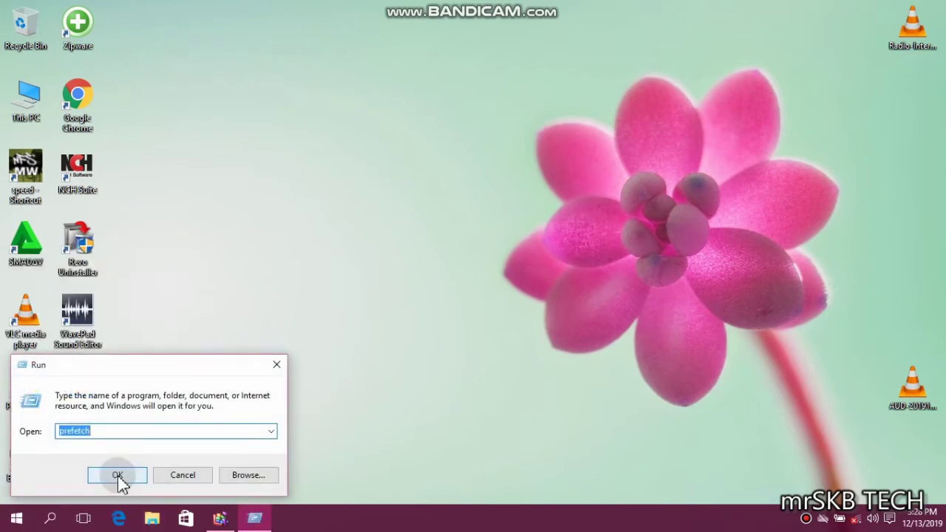
key("BackSpace")
type("msc")
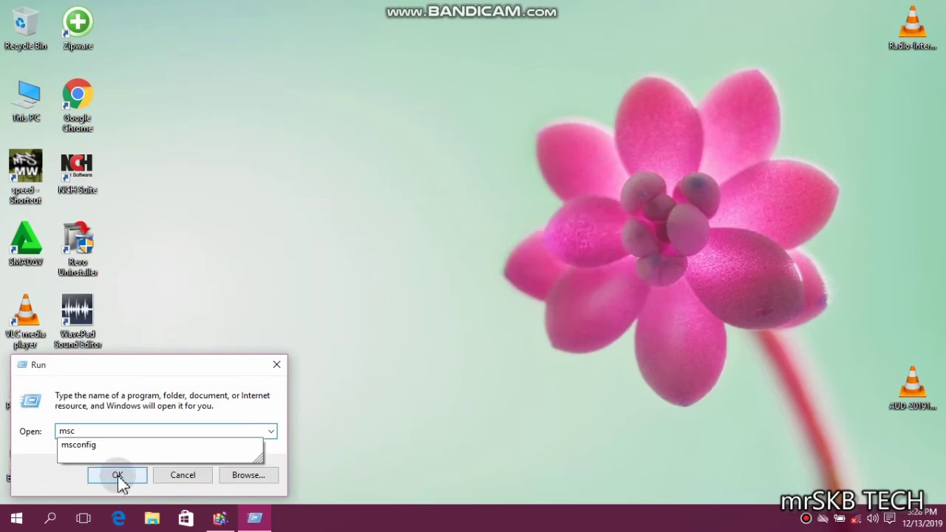
type("onfig")
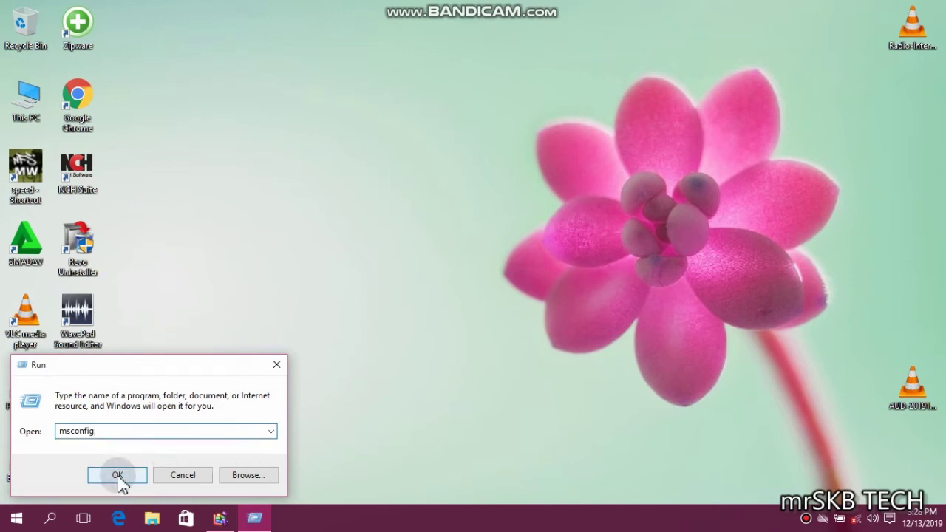
left_click(119, 476)
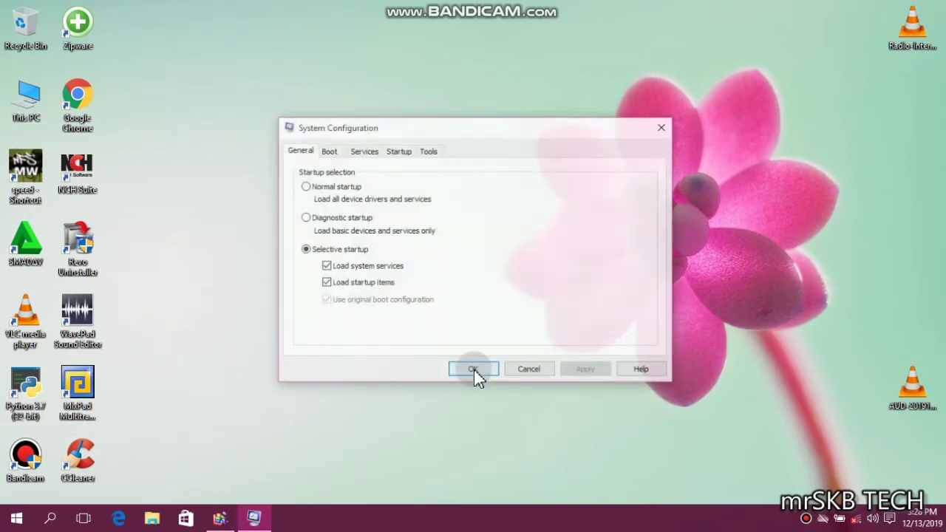
Step: Hide all Microsoft services in the System Configuration services list and disable all the remaining Google services
left_click(363, 151)
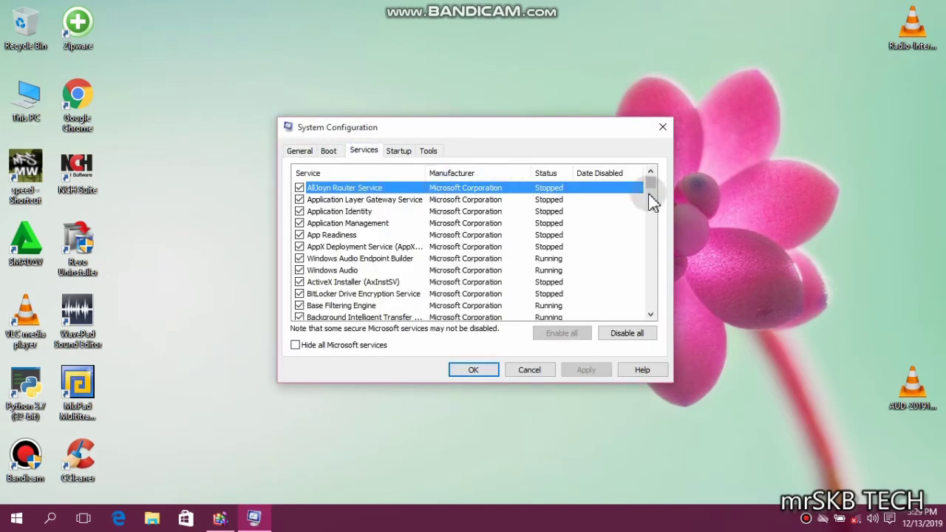
mouse_move(653, 192)
left_mouse_down()
mouse_move(652, 309)
mouse_move(649, 176)
left_mouse_up()
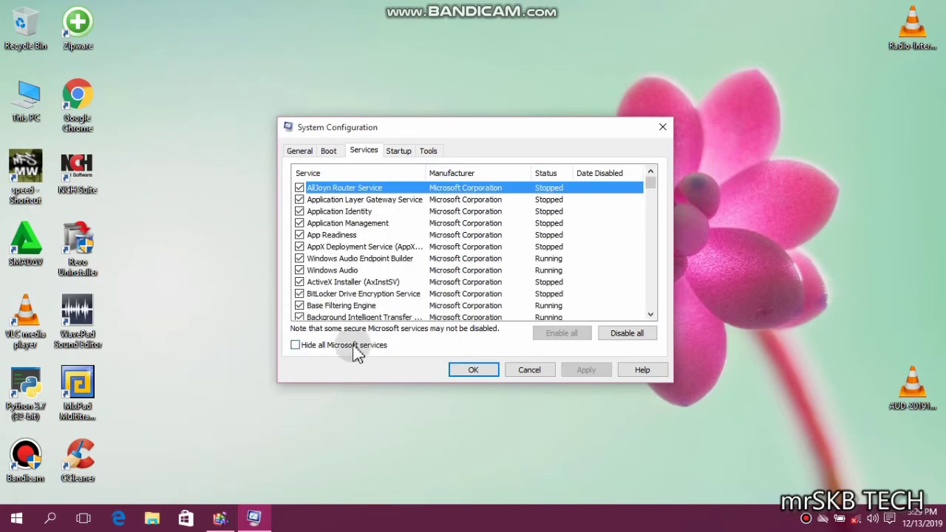
left_click(296, 345)
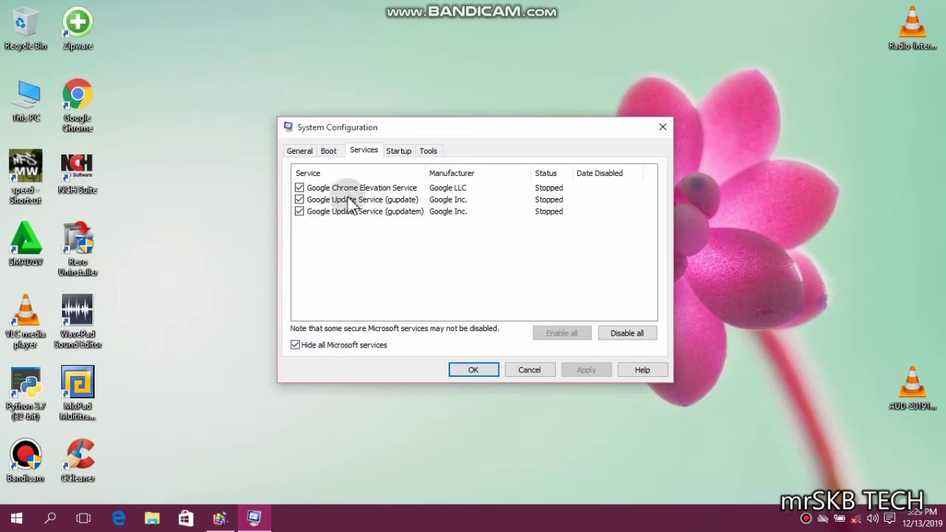
left_click(619, 334)
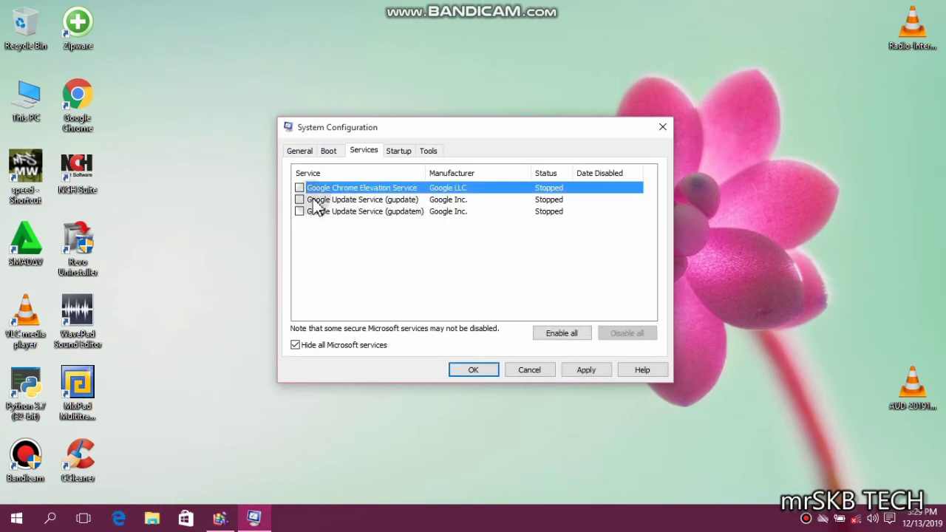
left_click(474, 282)
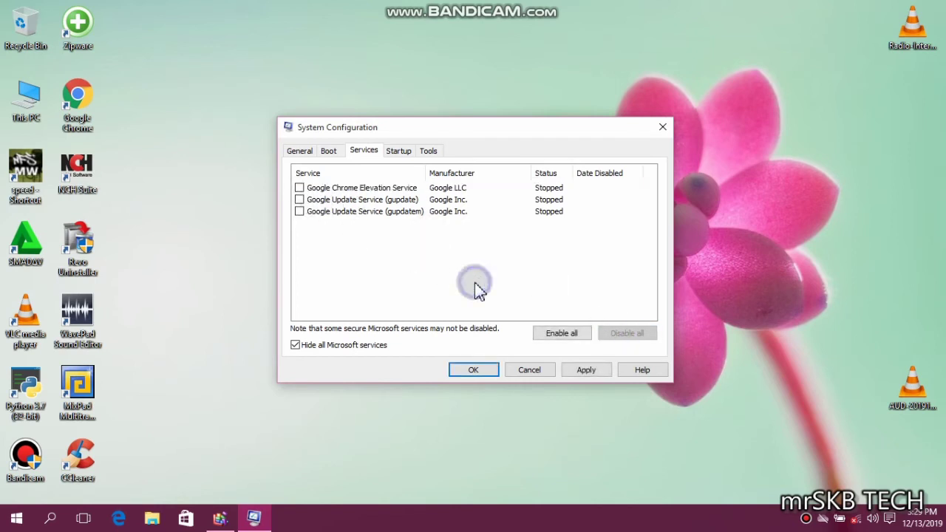
left_click(300, 188)
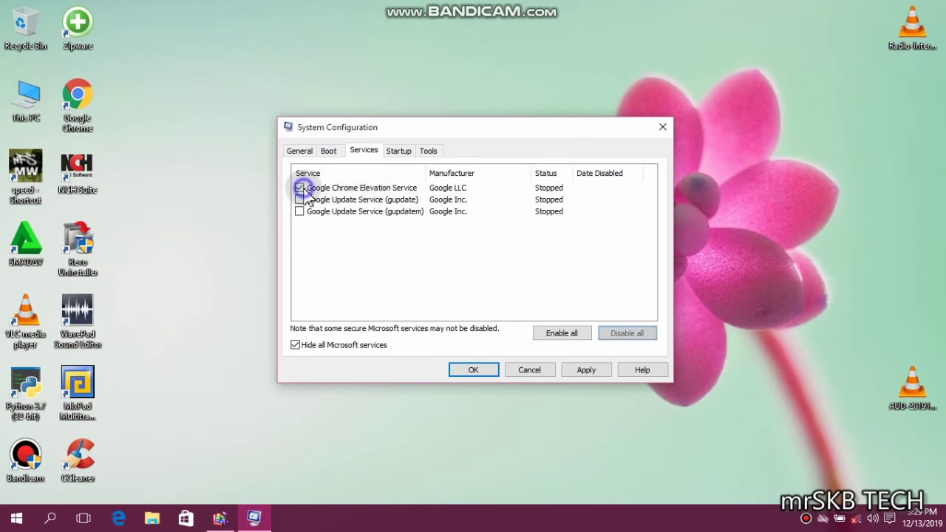
left_click(625, 333)
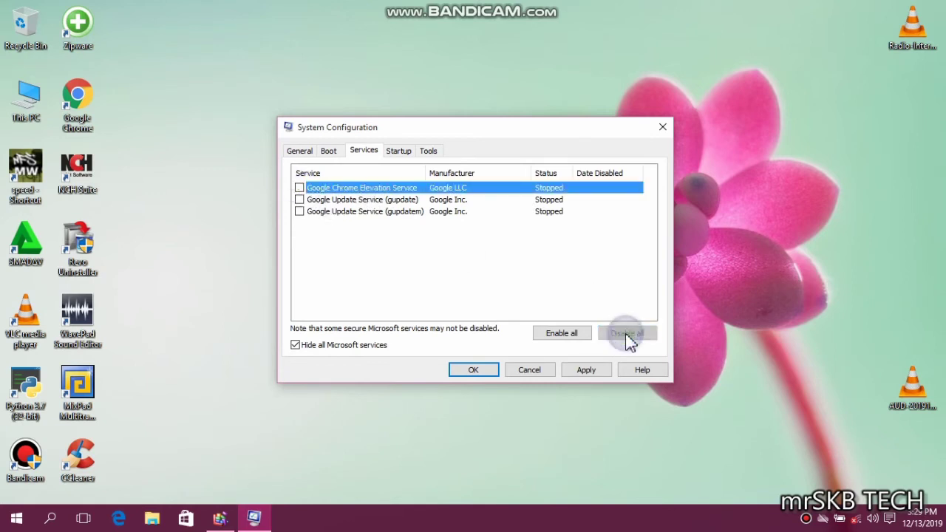
Step: Apply the service changes, set the restart message not to show again, and exit System Configuration without restarting
left_click(399, 151)
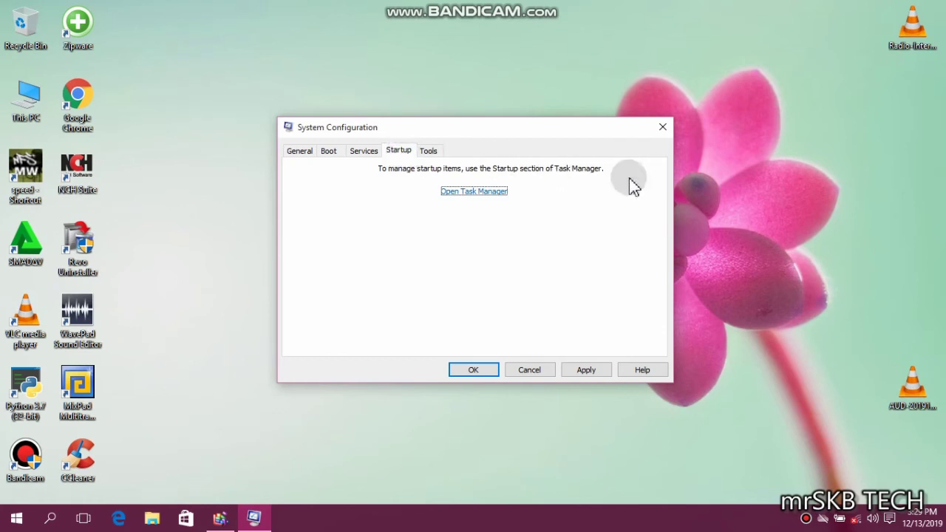
left_click(583, 368)
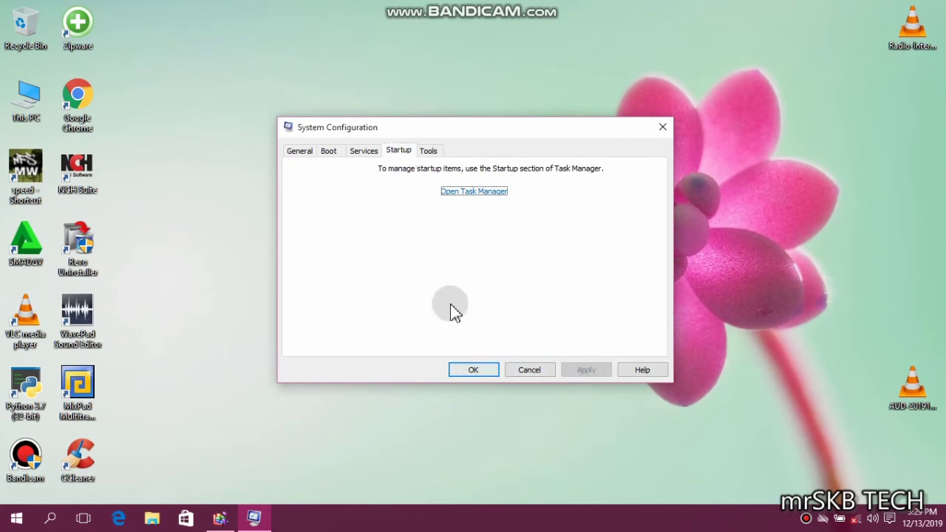
left_click(367, 152)
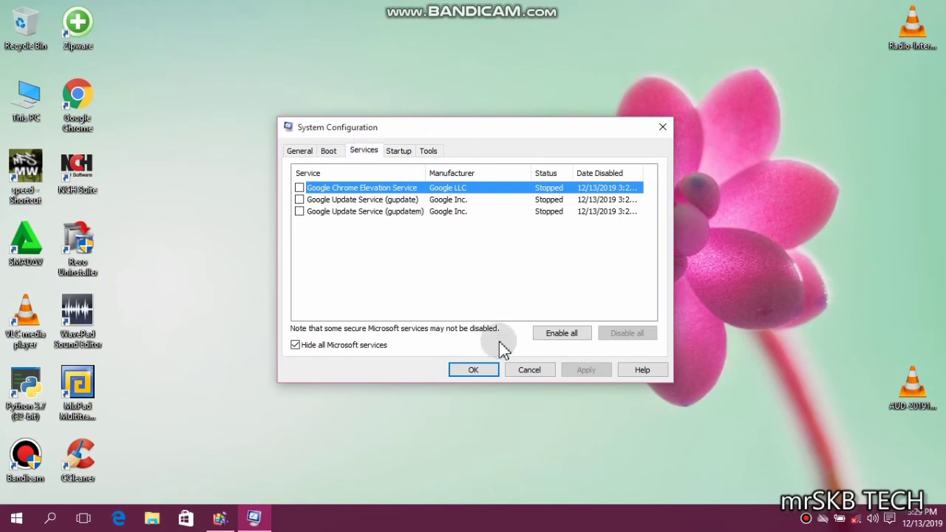
left_click(473, 369)
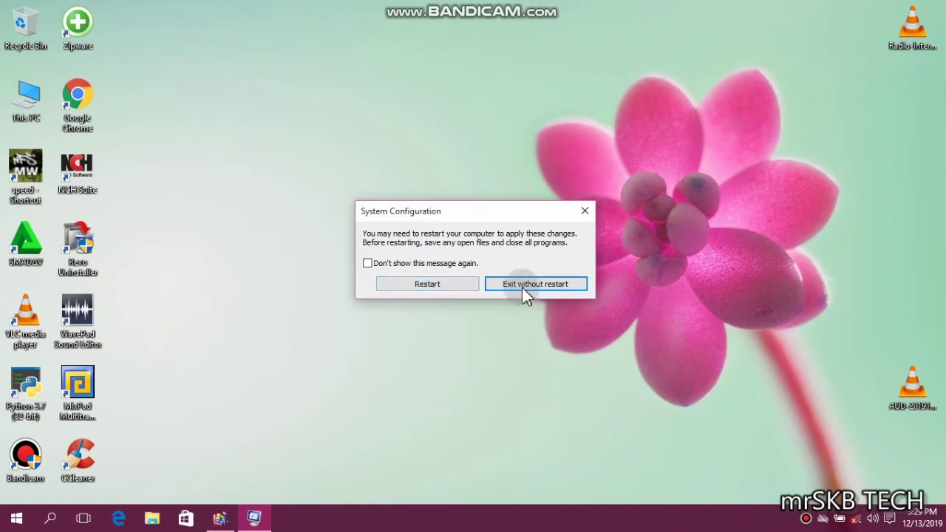
left_click(368, 263)
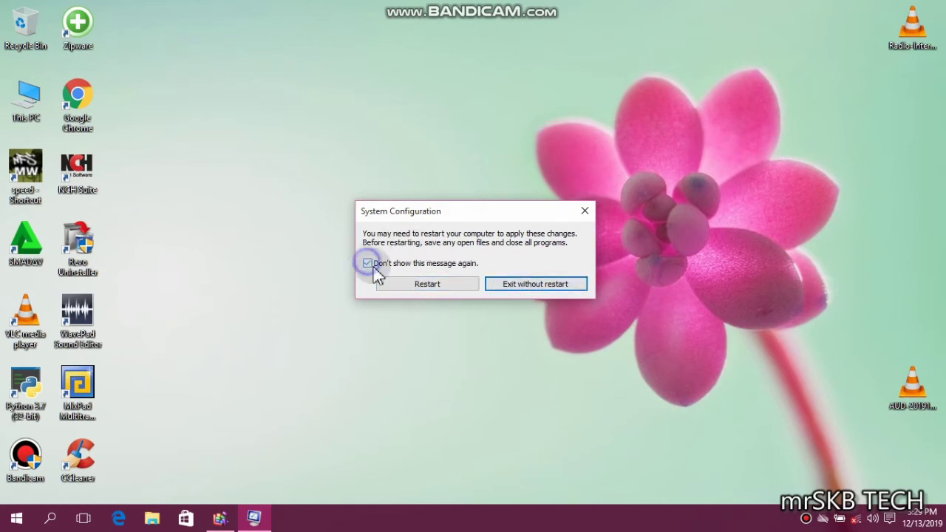
left_click(523, 284)
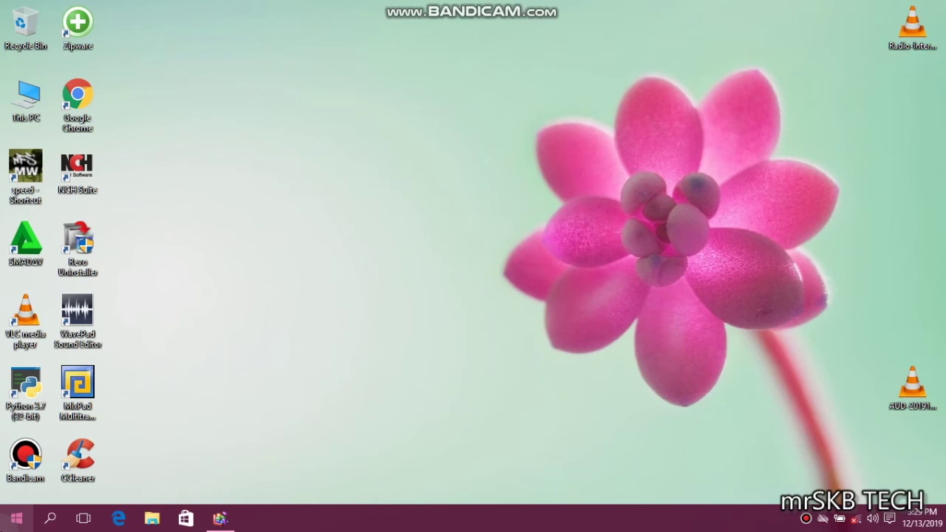
Step: Open the Registry Editor by running regedit from the Run dialog
right_click(16, 518)
left_click(23, 484)
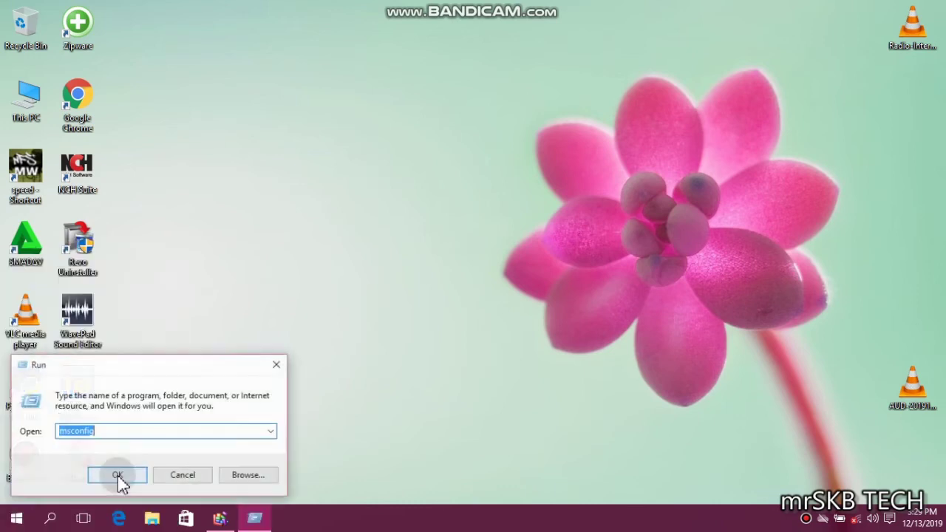
key("BackSpace")
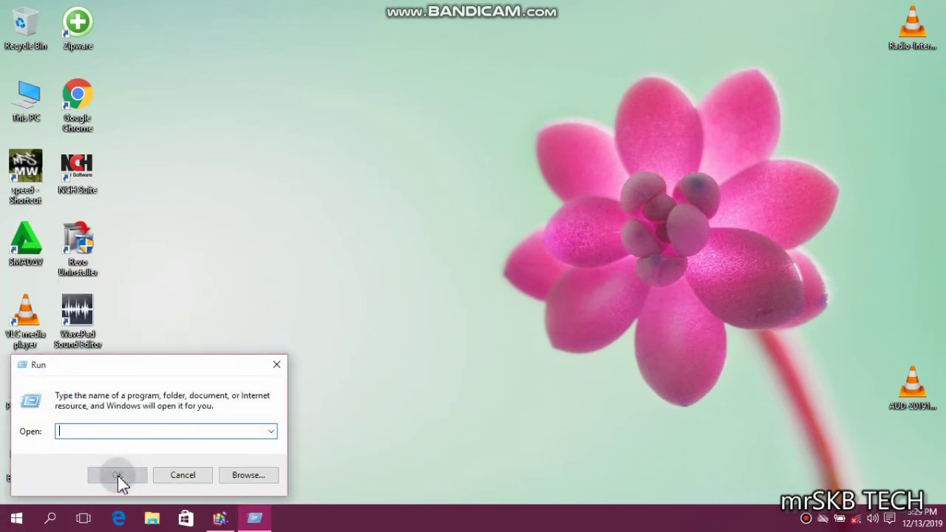
type("re")
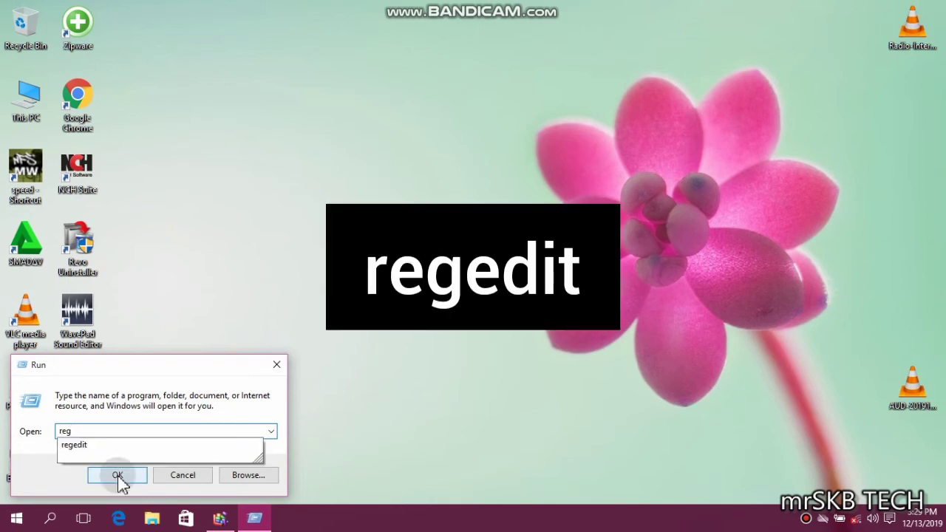
type("gedit")
left_click(117, 475)
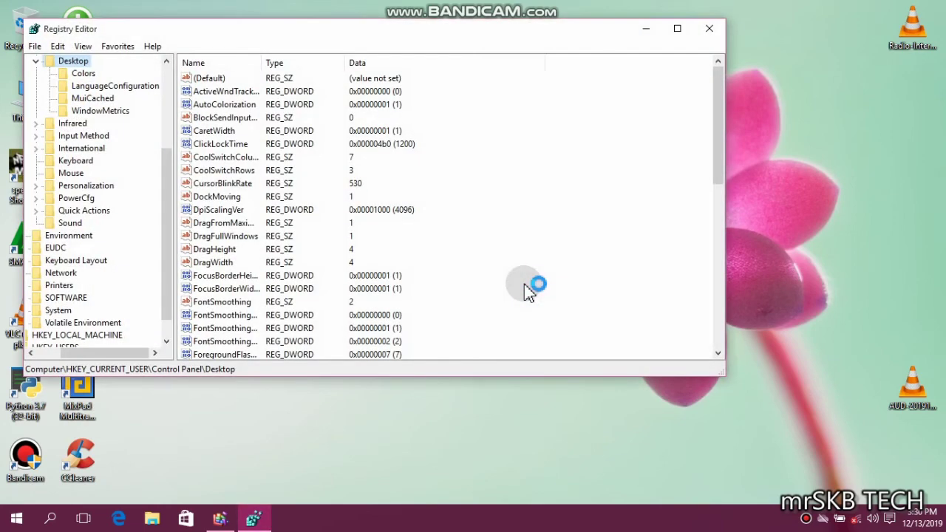
Step: Collapse the open branches of the registry tree and expand HKEY_CURRENT_USER to show its subkeys
left_click(35, 61)
left_click_drag(162, 144, 169, 59)
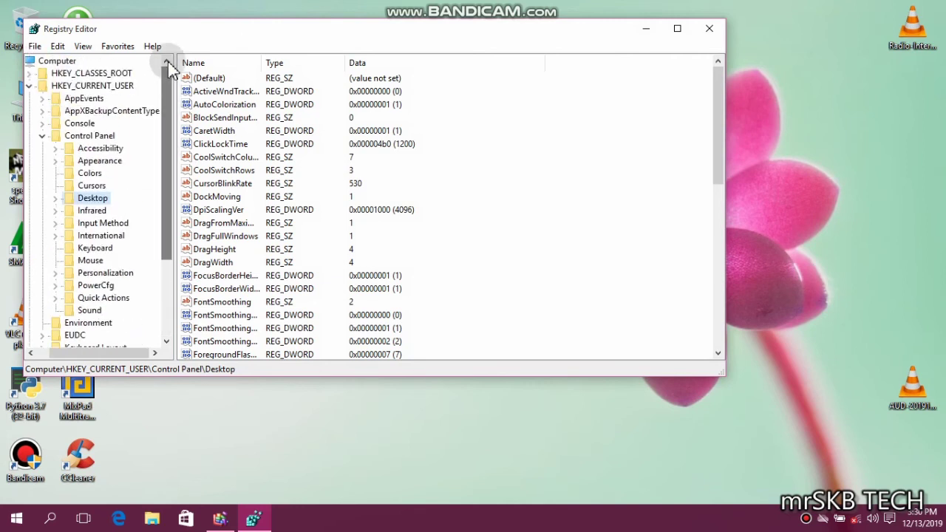
left_click(29, 86)
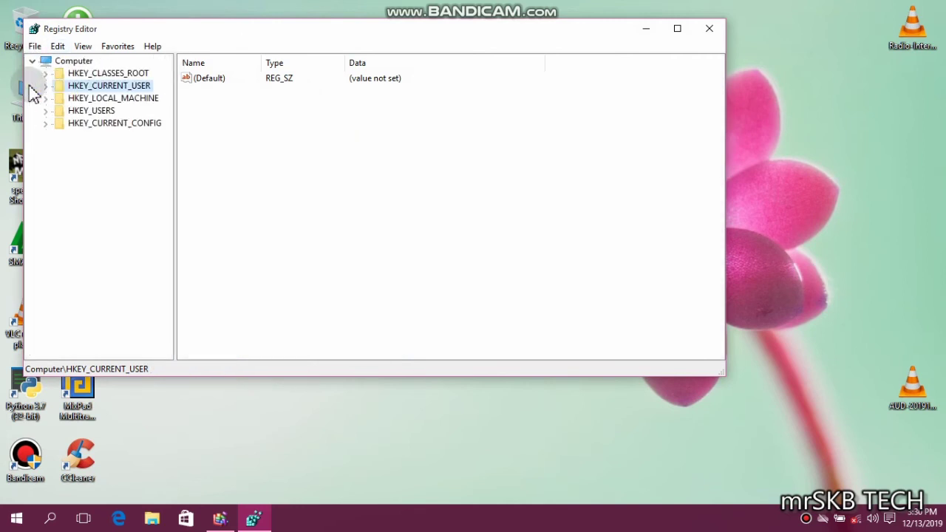
left_click(75, 169)
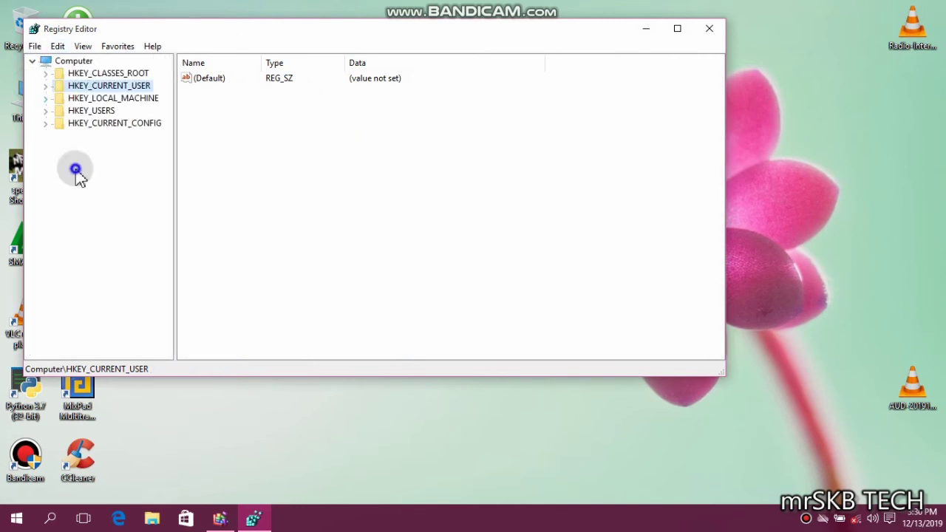
double_click(107, 84)
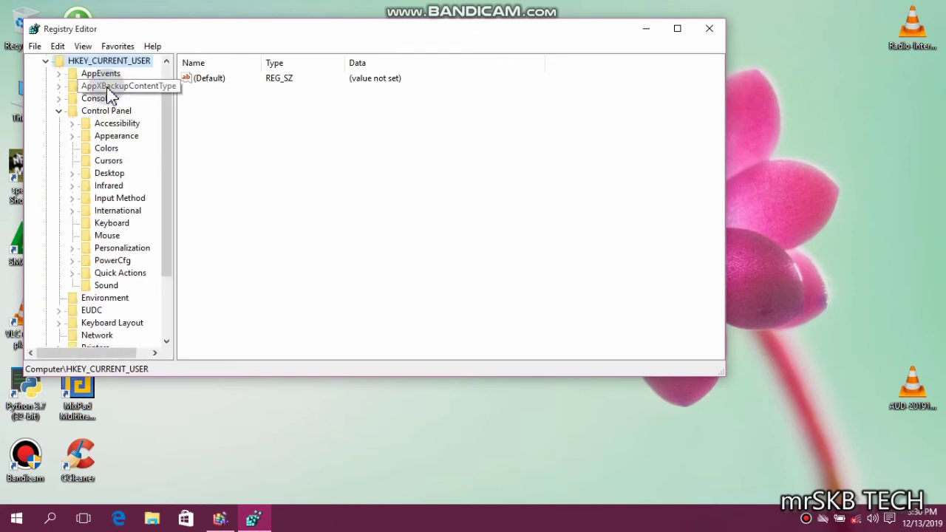
Step: Collapse and re-expand the Control Panel key under HKEY_CURRENT_USER, and open its Mouse subkey
left_click(59, 112)
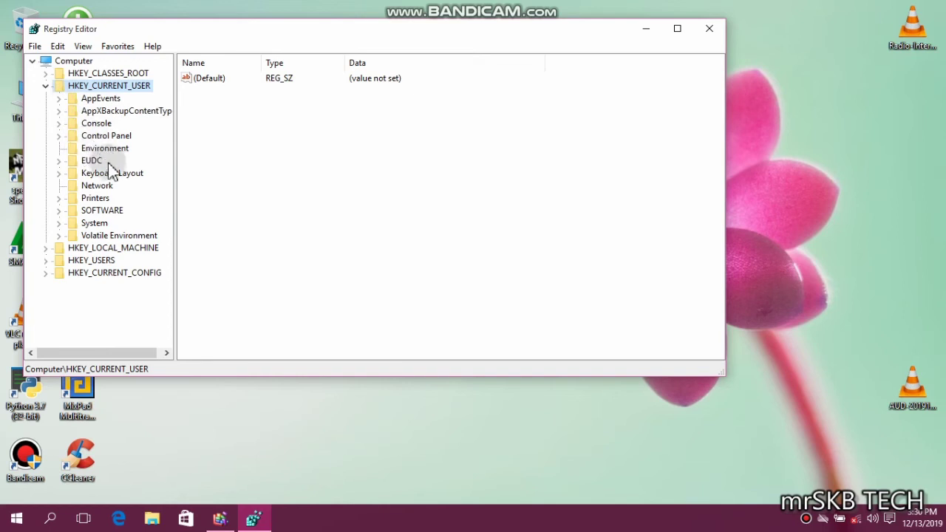
left_click(108, 136)
double_click(108, 136)
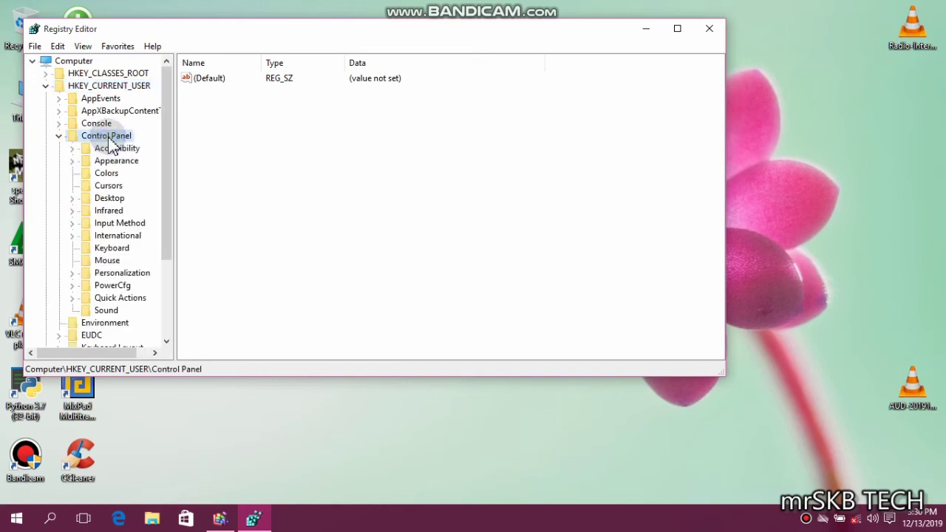
left_click(107, 260)
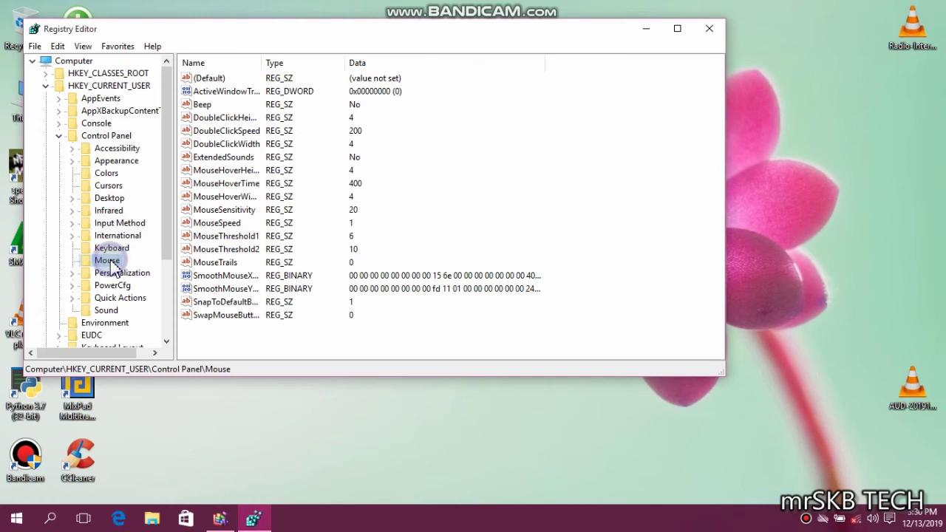
Step: Set the MouseHoverTime value data in the Mouse key to 10
left_click(214, 186)
double_click(213, 186)
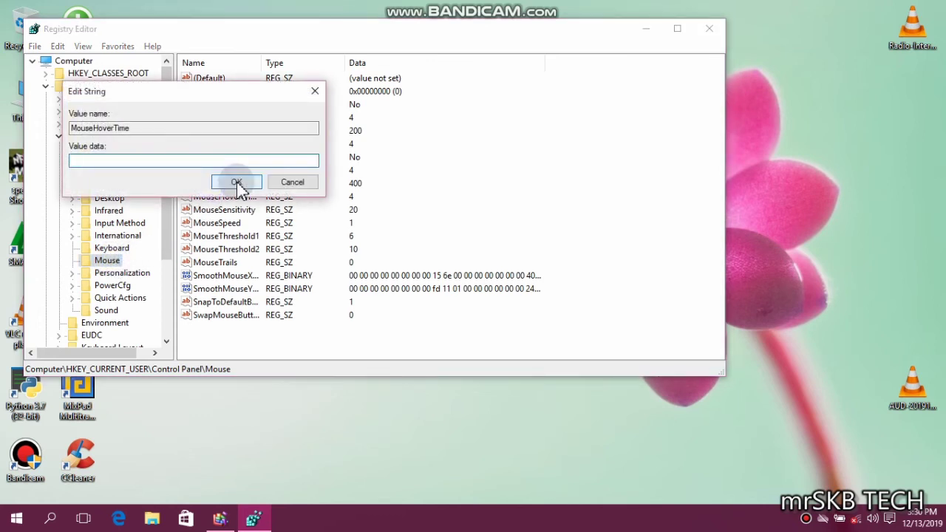
type("10")
left_click(237, 182)
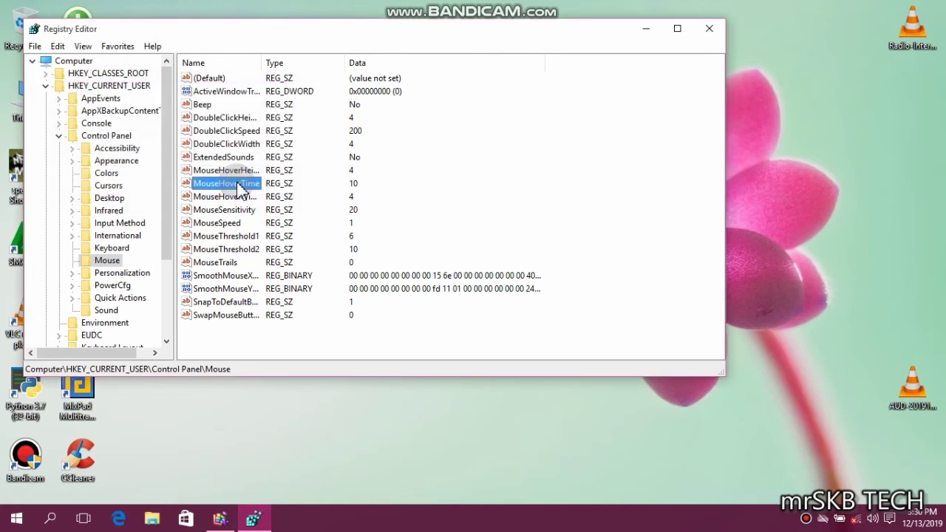
Step: Open the Desktop key under Control Panel and set its MenuShowDelay value data to 10
left_click(110, 198)
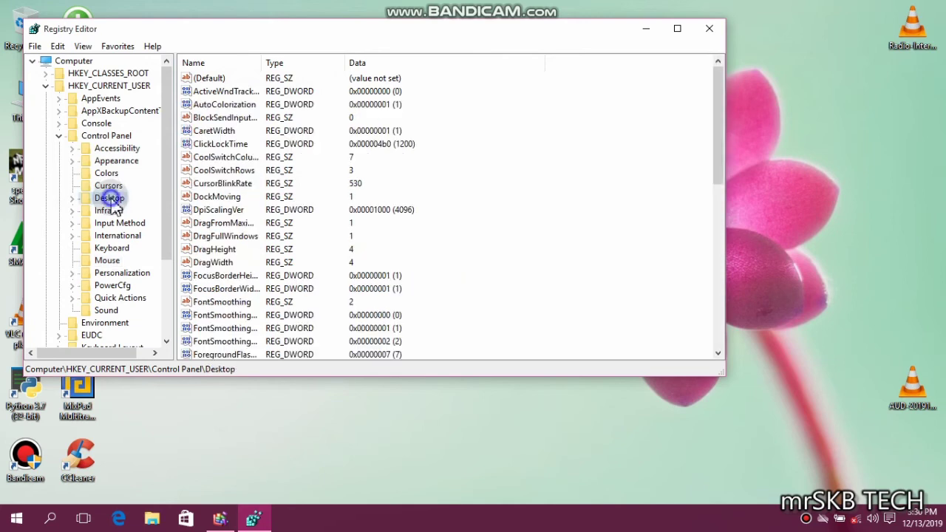
left_click(714, 116)
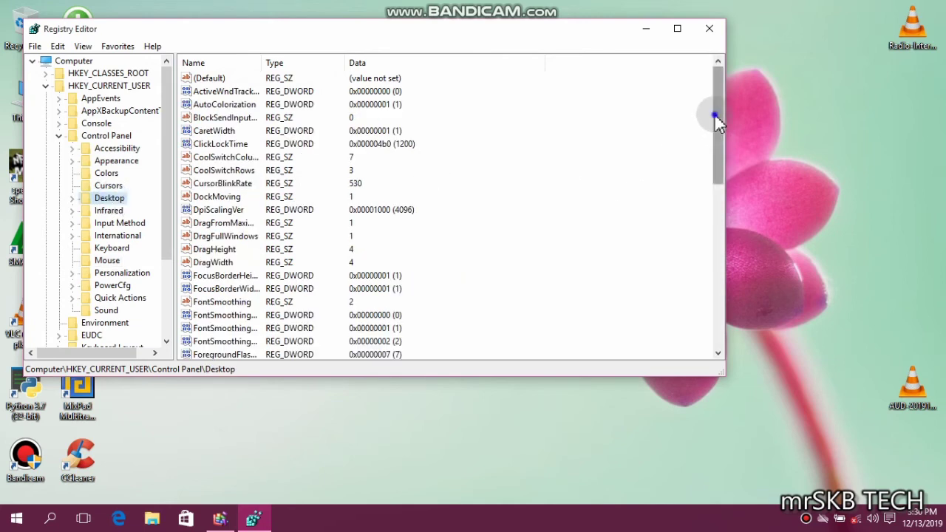
left_click_drag(713, 116, 473, 221)
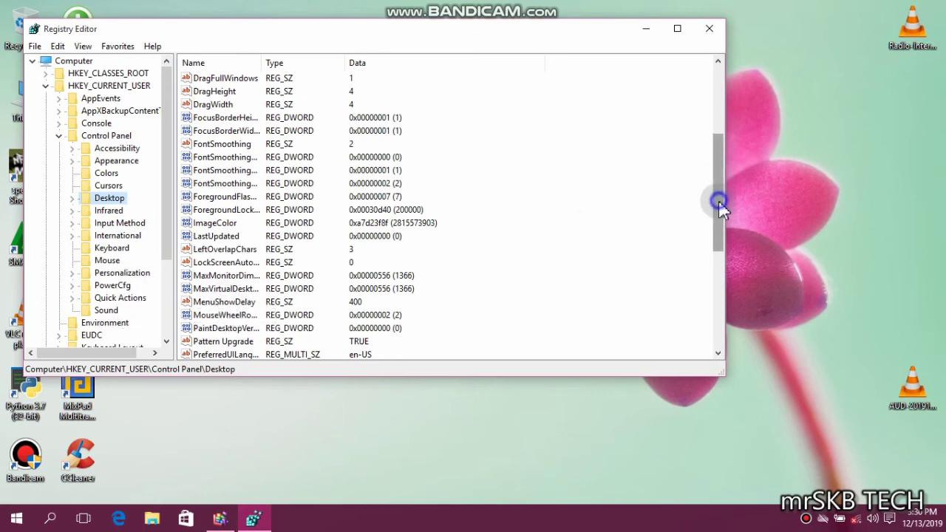
mouse_move(719, 203)
left_mouse_down()
mouse_move(724, 397)
mouse_move(720, 192)
mouse_move(717, 211)
left_mouse_up()
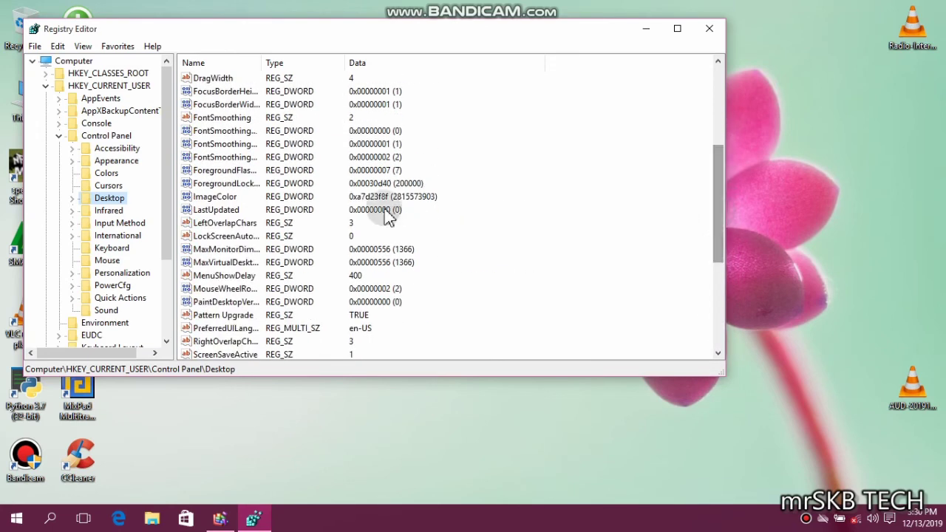
left_click(213, 276)
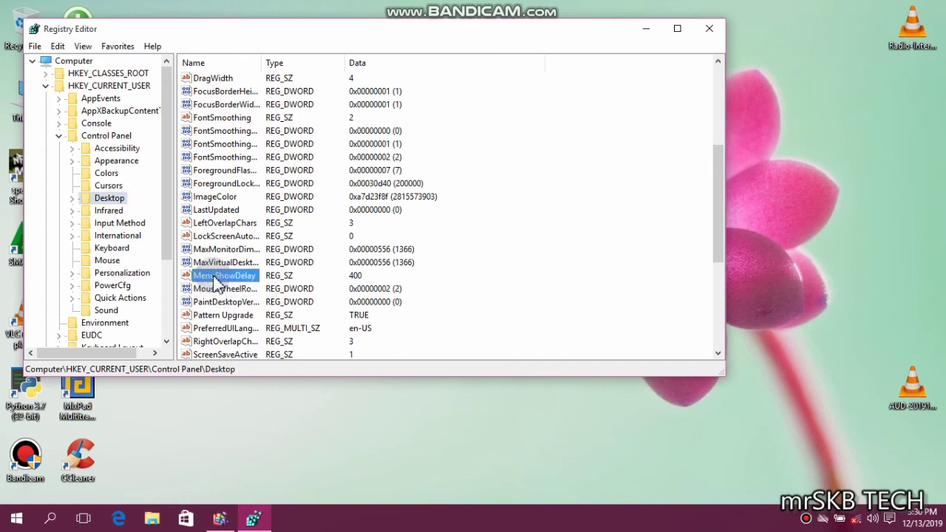
double_click(213, 275)
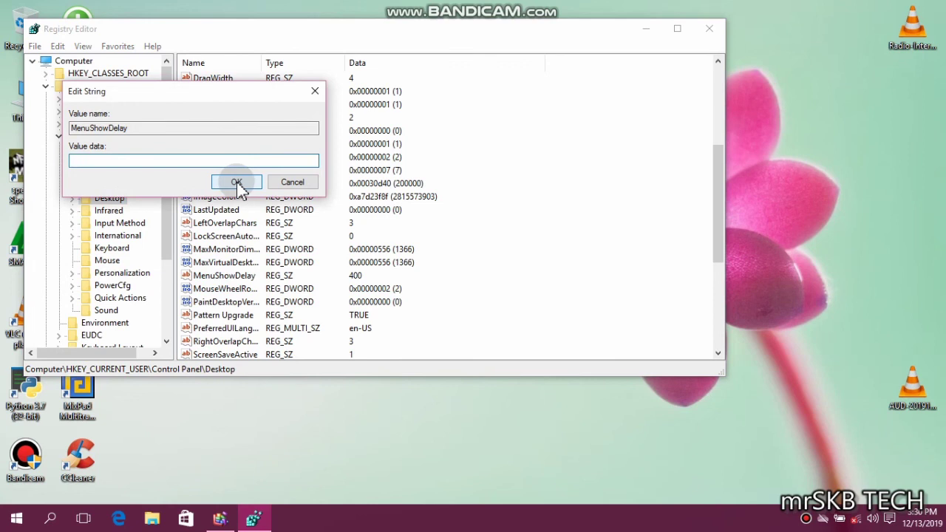
type("1")
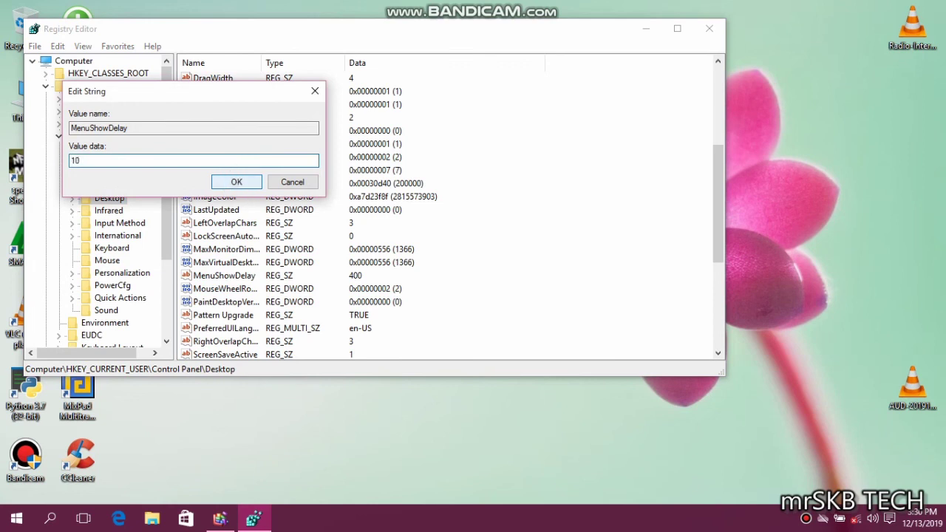
type("0")
left_click(238, 183)
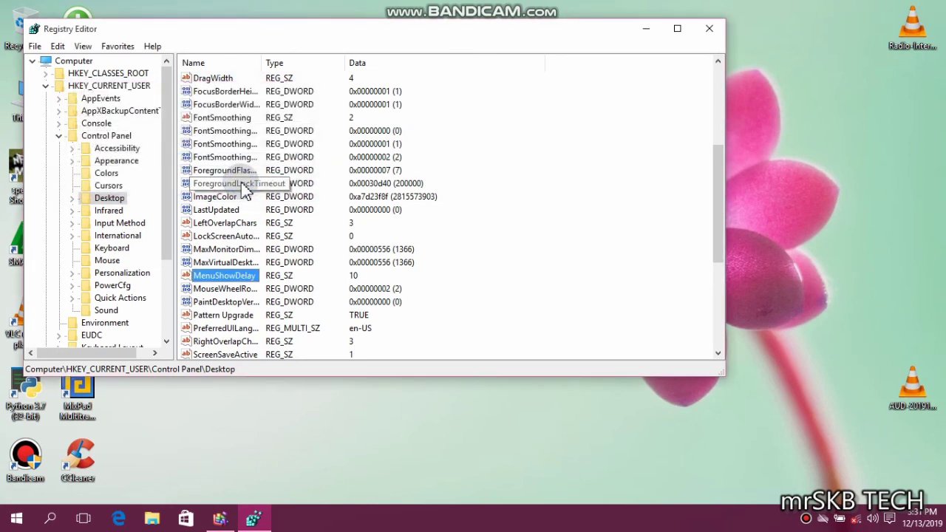
left_click(472, 300)
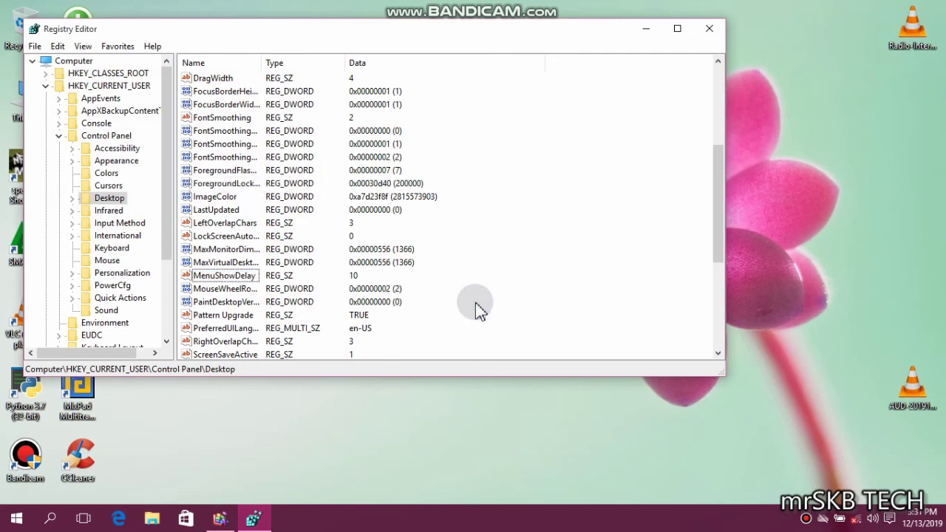
Step: Close the Registry Editor and refresh the desktop
left_click(712, 28)
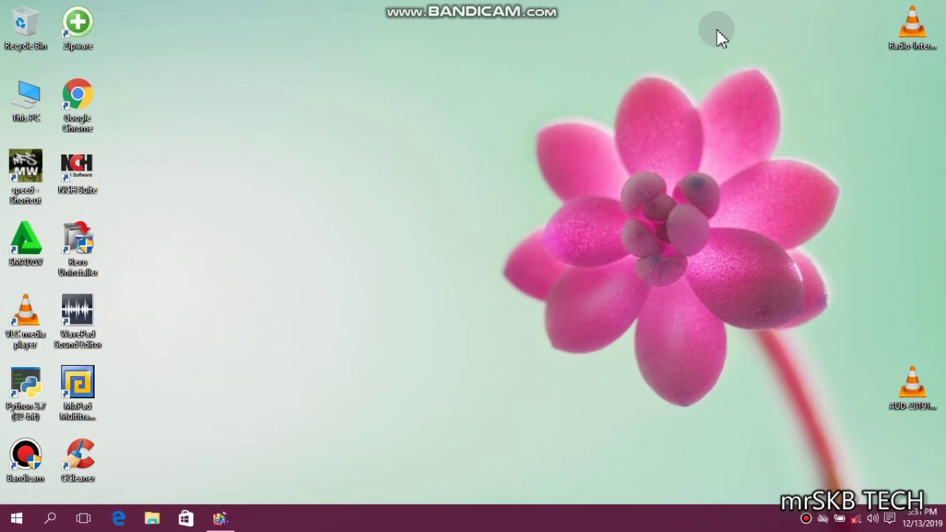
right_click(477, 35)
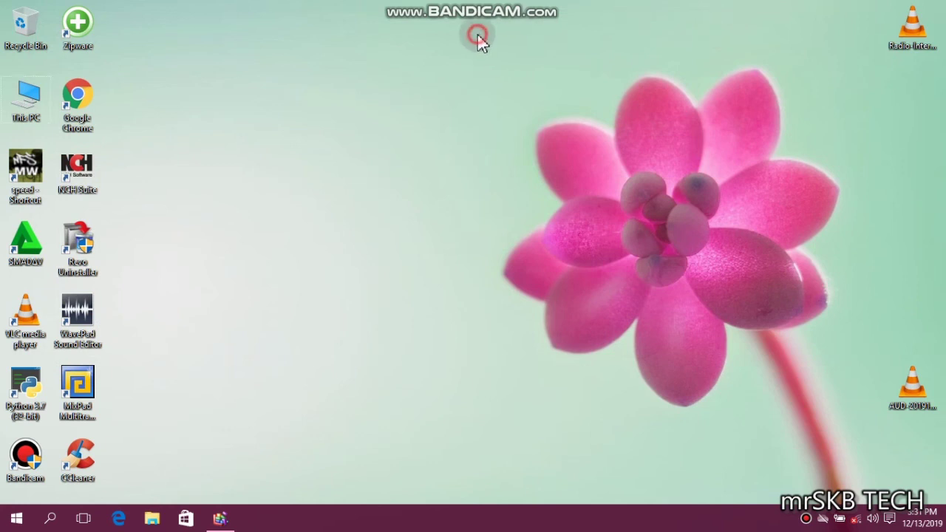
left_click(505, 76)
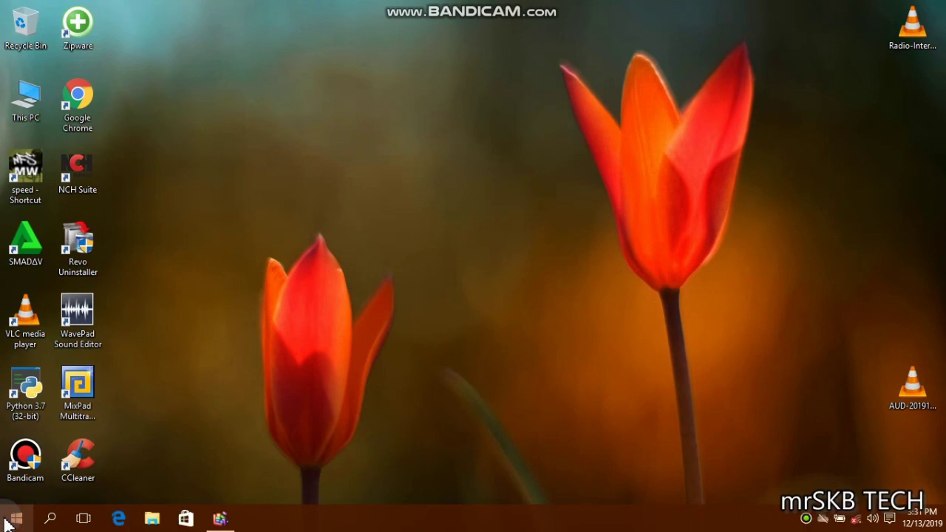
Step: View the Restart option among the Start menu's power options, and leave the menu without restarting
left_click(5, 522)
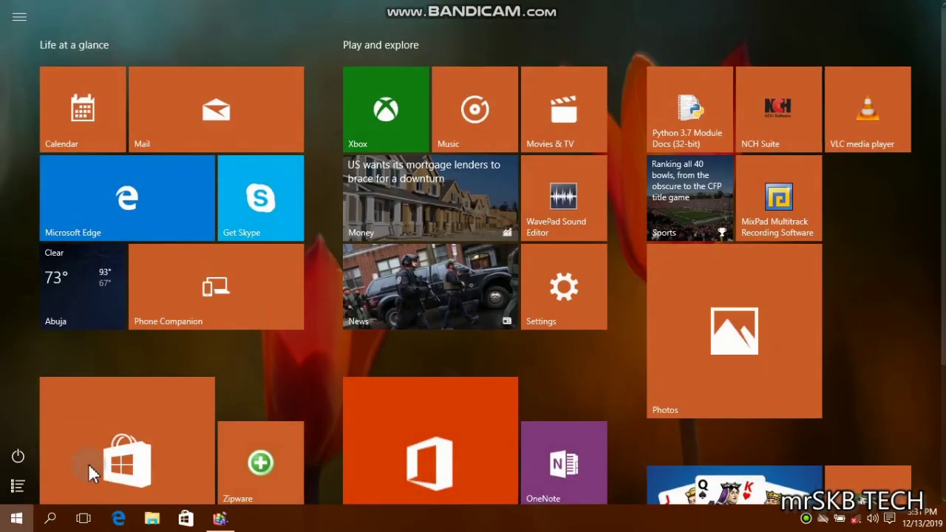
left_click(20, 456)
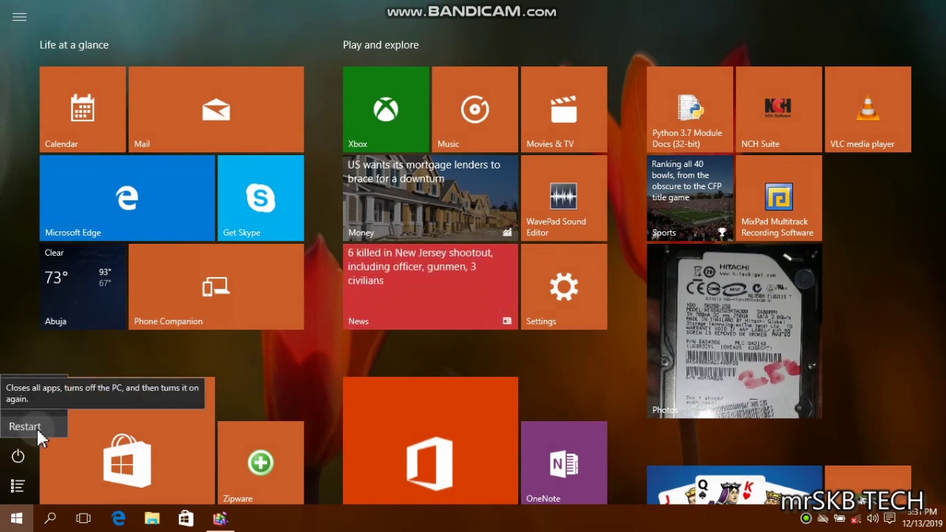
left_click(8, 521)
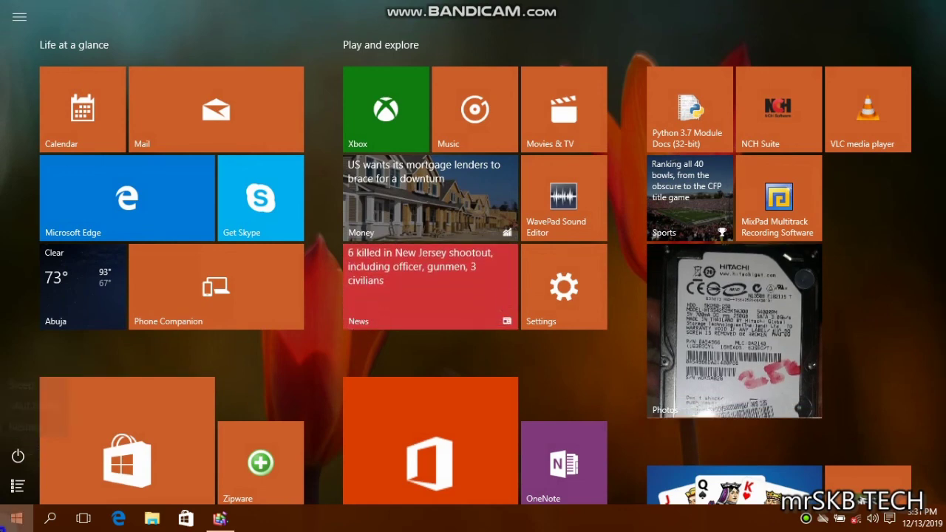